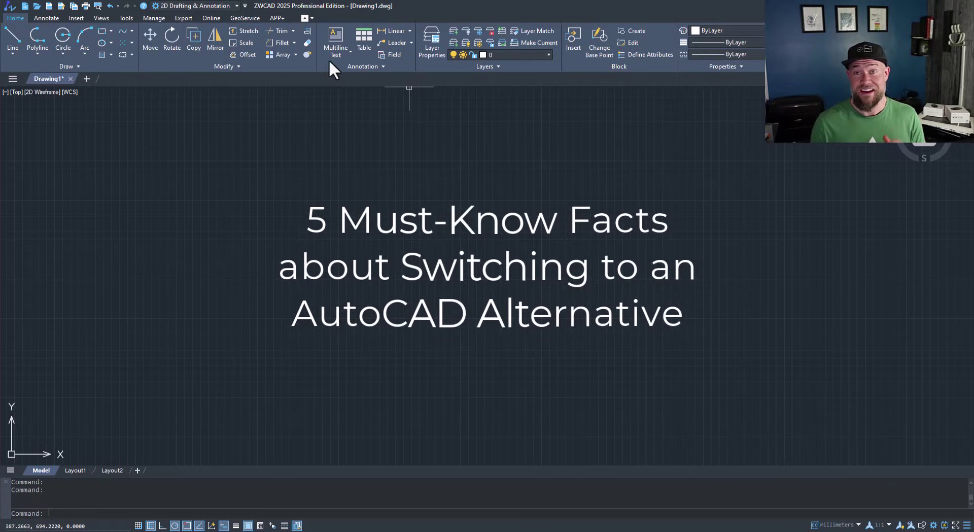
left_click(449, 215)
left_click(505, 238)
key("Escape")
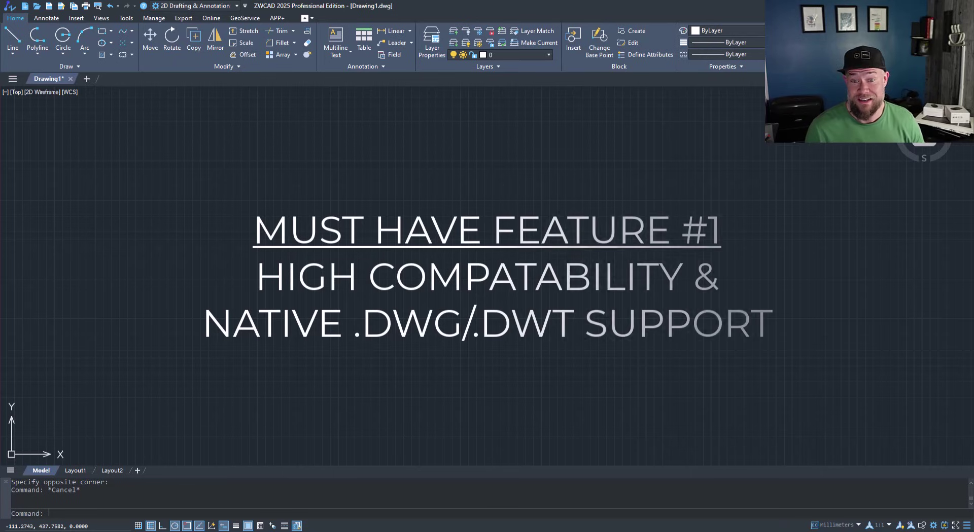
Step: Open Office Plan.dwg from the acd_learn_step_by_step folder as a separate drawing
left_click_drag(1, 143, 297, 151)
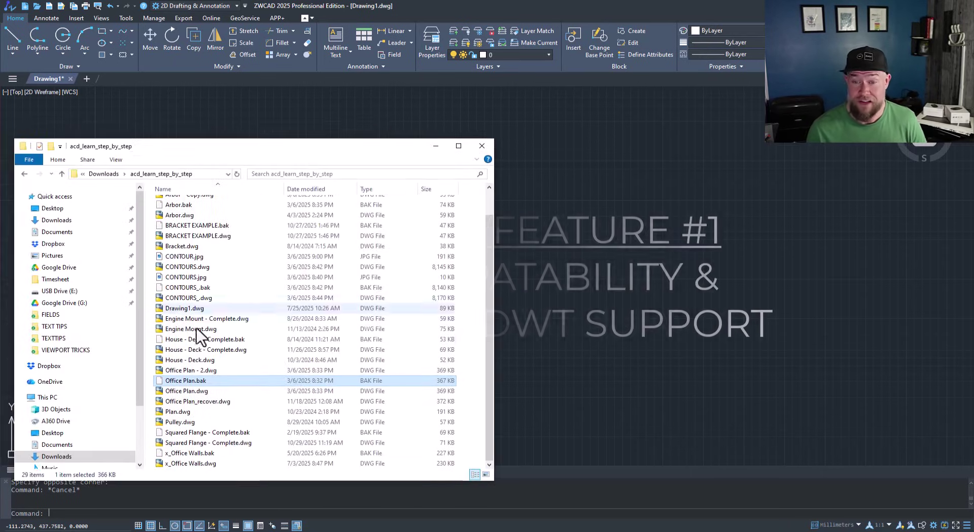
left_click(185, 392)
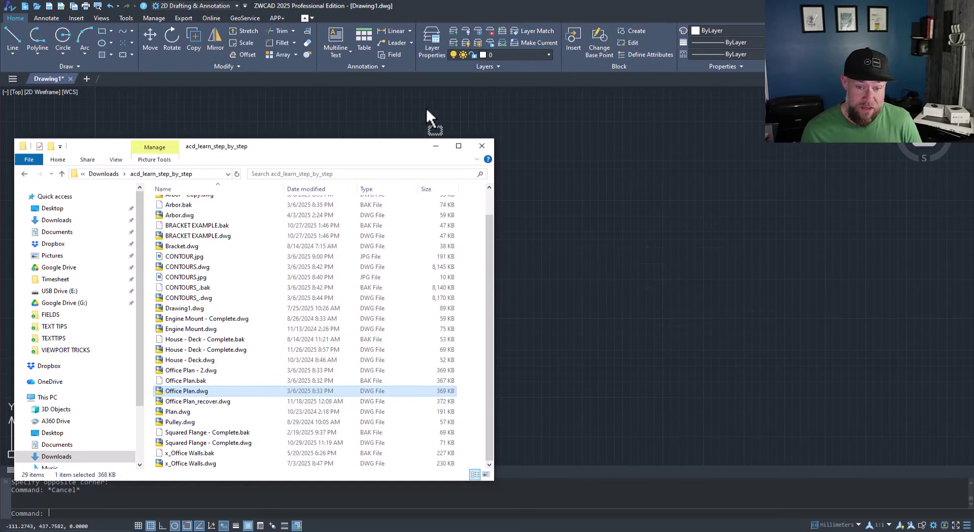
left_click_drag(472, 8, 471, 8)
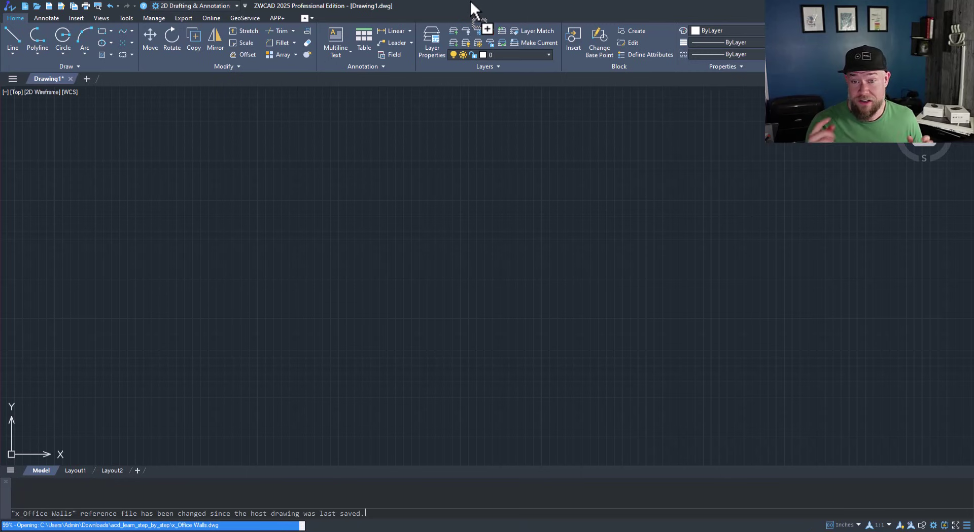
left_click(414, 334)
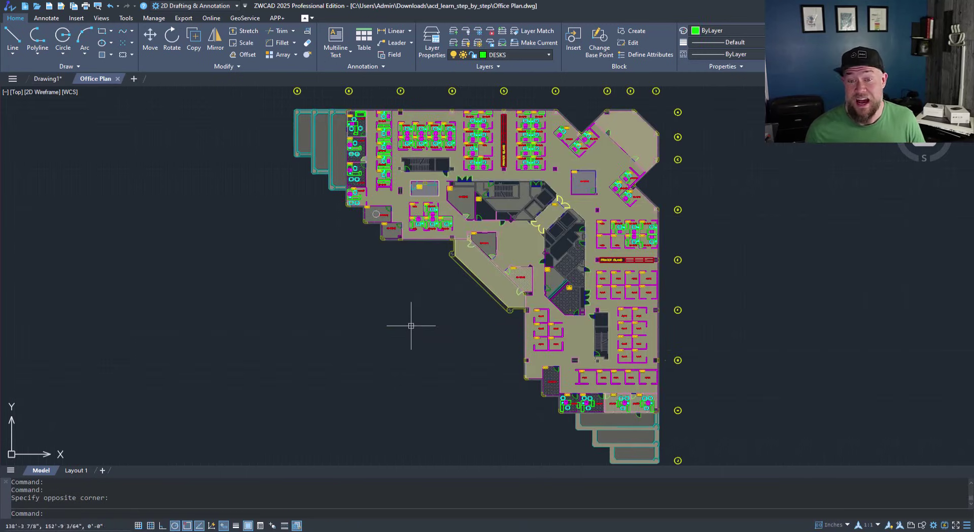
Step: Examine the office plan's floor hatch, conference rooms, coffee room and workstations, both overall and up close
mouse_move(463, 316)
middle_mouse_down()
mouse_move(383, 333)
mouse_move(402, 315)
mouse_move(527, 307)
mouse_move(426, 318)
mouse_move(392, 337)
middle_mouse_up()
scroll(449, 220, "up", 4)
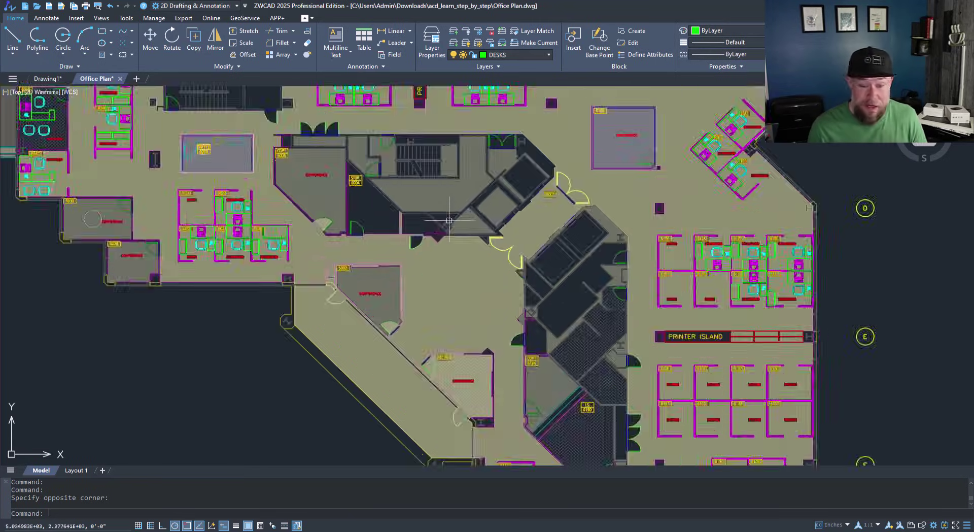
scroll(471, 299, "down", 7)
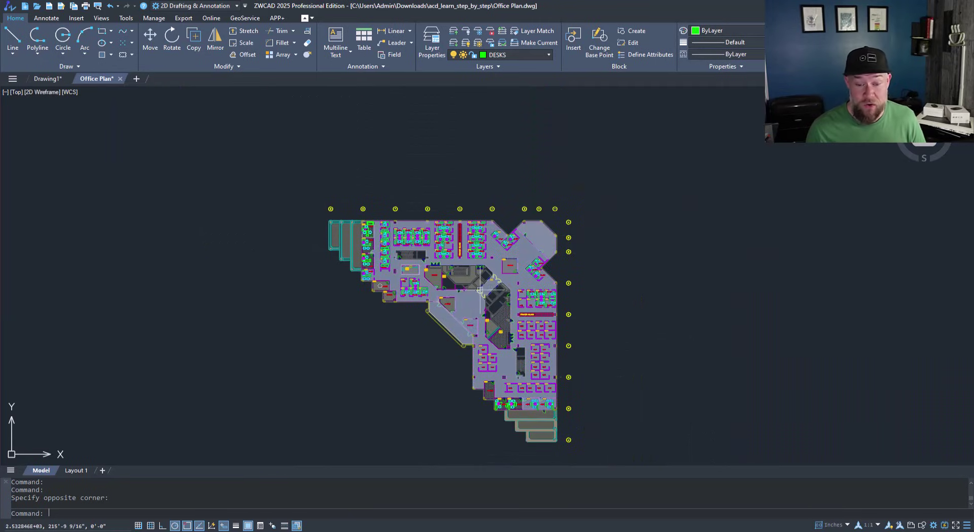
scroll(480, 291, "up", 4)
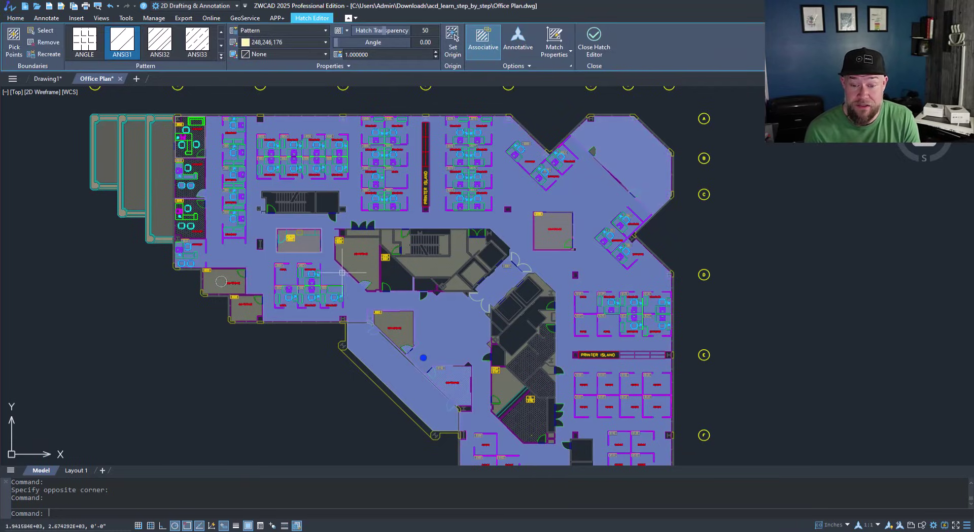
key("Escape")
scroll(311, 274, "up", 6)
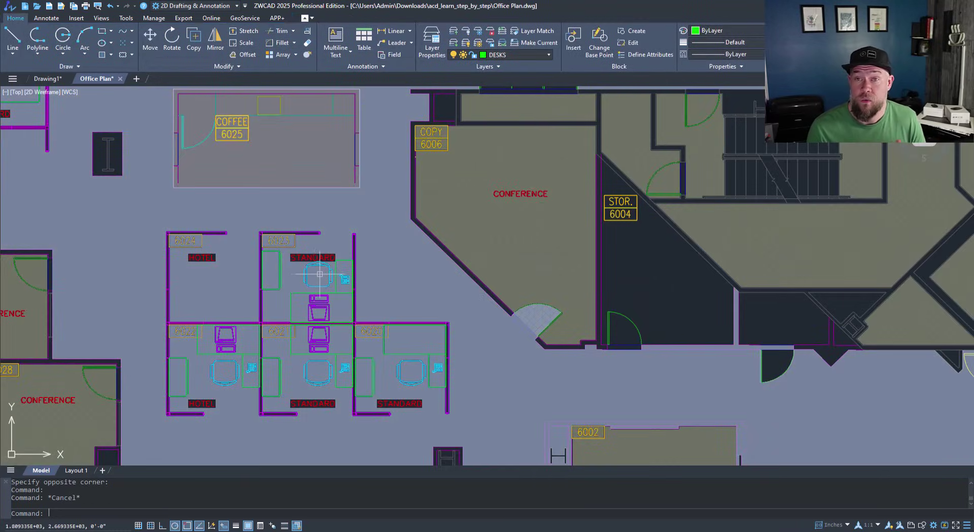
scroll(320, 274, "up", 3)
mouse_move(626, 254)
middle_mouse_down()
mouse_move(333, 239)
mouse_move(517, 190)
mouse_move(747, 148)
middle_mouse_up()
mouse_move(527, 350)
middle_mouse_down()
mouse_move(638, 203)
mouse_move(766, 162)
mouse_move(746, 207)
mouse_move(516, 208)
middle_mouse_up()
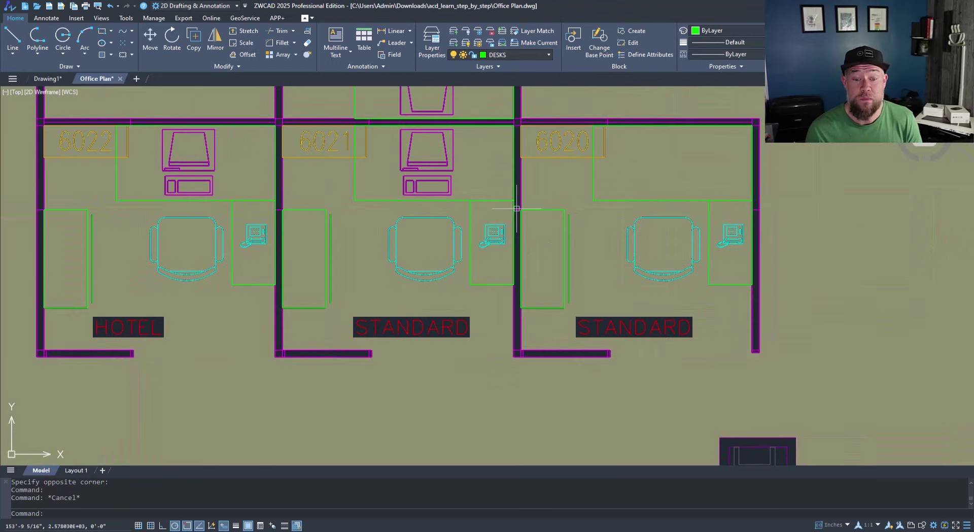
scroll(516, 208, "down", 4)
middle_click_drag(593, 243, 490, 388)
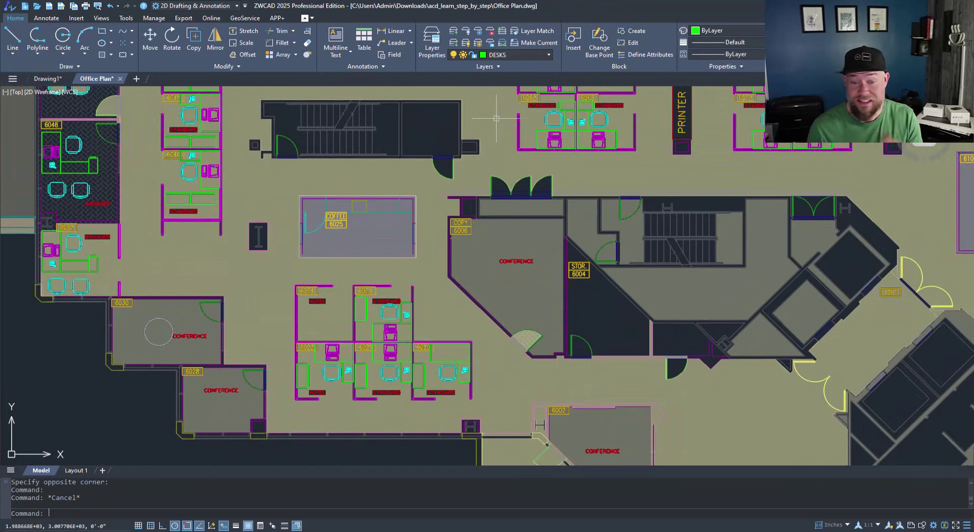
left_click(549, 53)
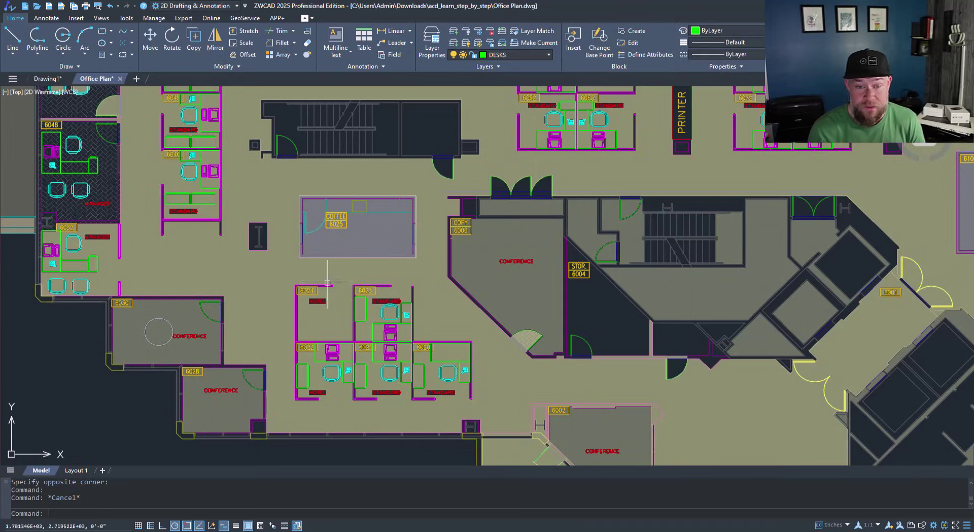
Step: Select two chairs and the computer in manager office 6048 to check their blocks, and clear the selection
scroll(47, 173, "up", 5)
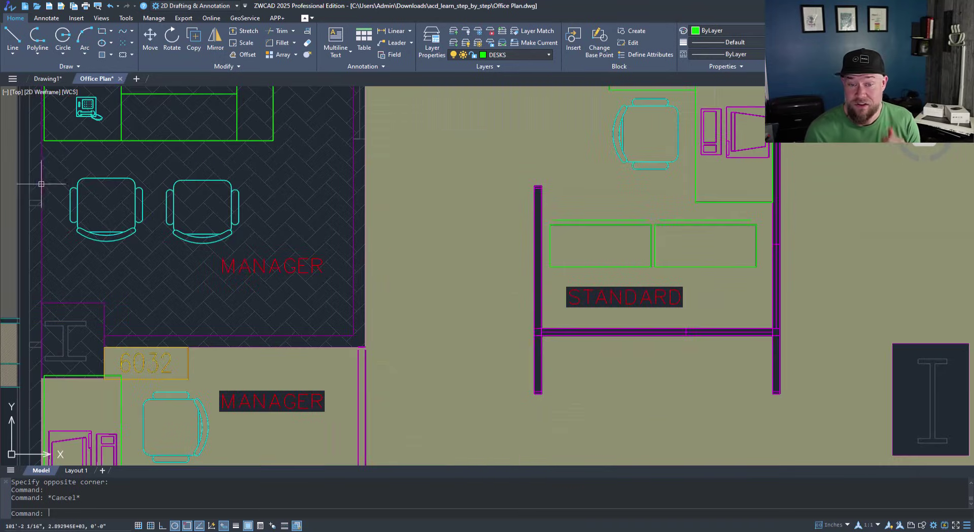
left_click(99, 177)
mouse_move(109, 169)
middle_mouse_down()
mouse_move(178, 303)
mouse_move(174, 258)
middle_mouse_up()
left_click(217, 229)
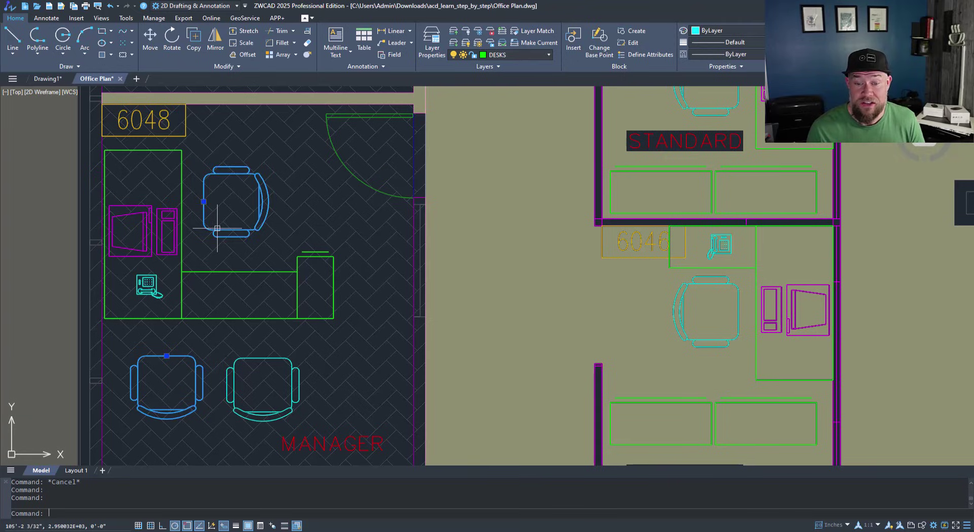
left_click(156, 251)
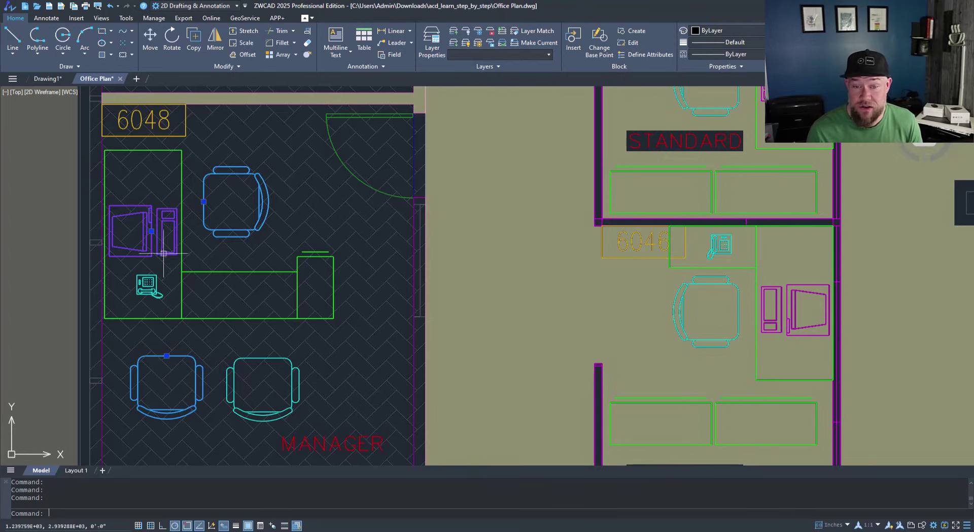
key("Escape")
Step: Select the CONFERENCE label in room 6006 to check that it is a text object, and deselect it
scroll(249, 269, "down", 5)
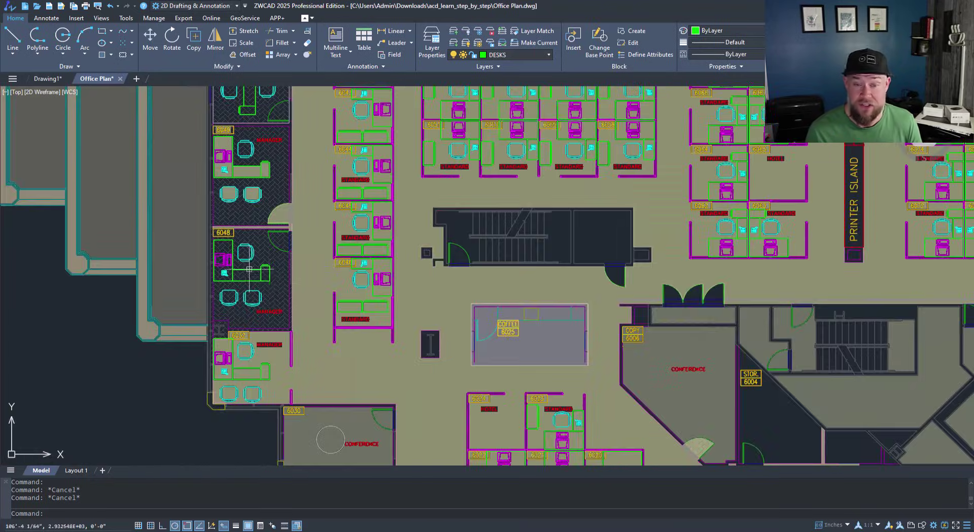
middle_click_drag(509, 352, 266, 234)
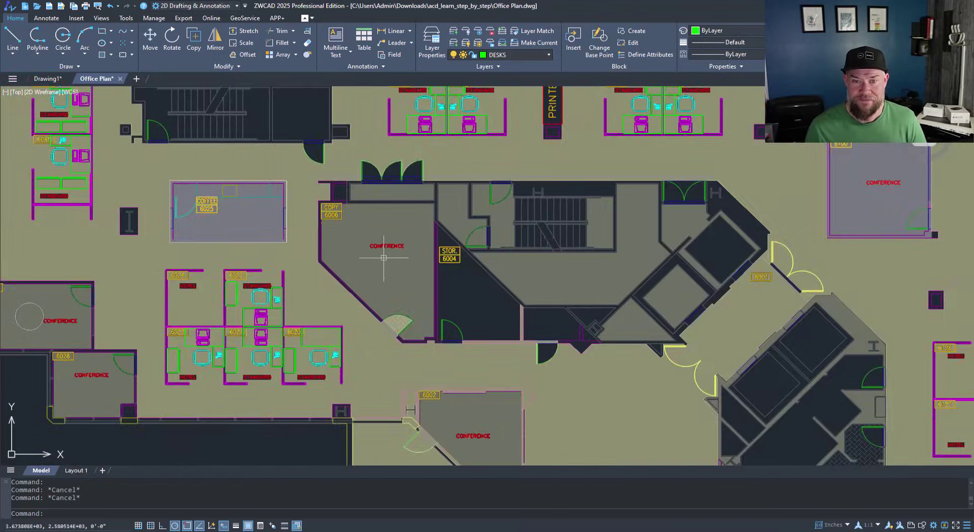
scroll(385, 258, "up", 6)
left_click(391, 215)
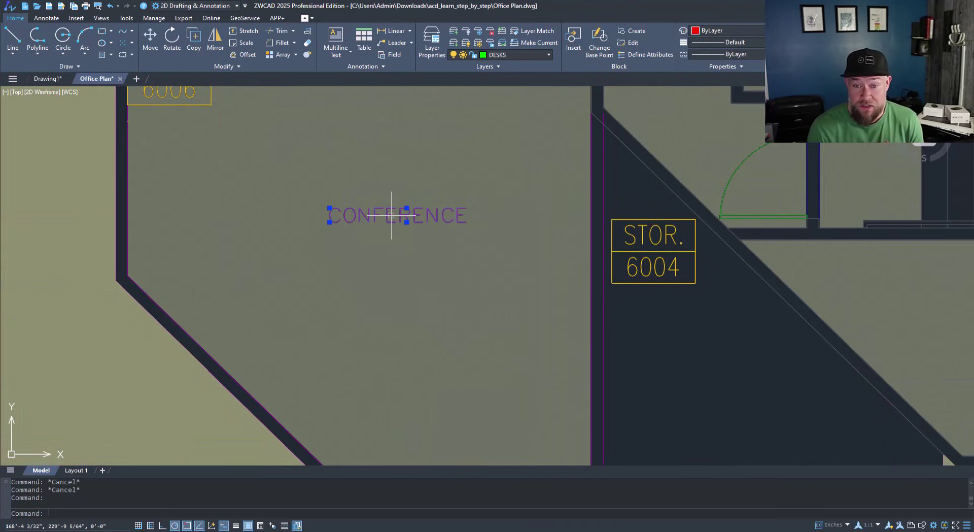
key("Escape")
Step: Open the PRINTER ISLAND label near grid line E for in-place text editing and exit the editor
scroll(366, 252, "down", 6)
middle_click_drag(569, 322, 203, 191)
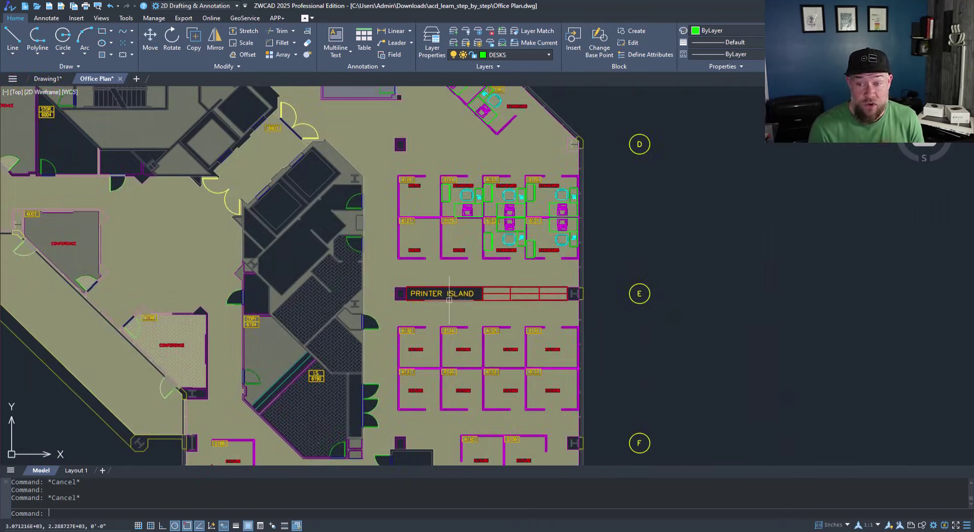
scroll(450, 300, "up", 6)
double_click(459, 276)
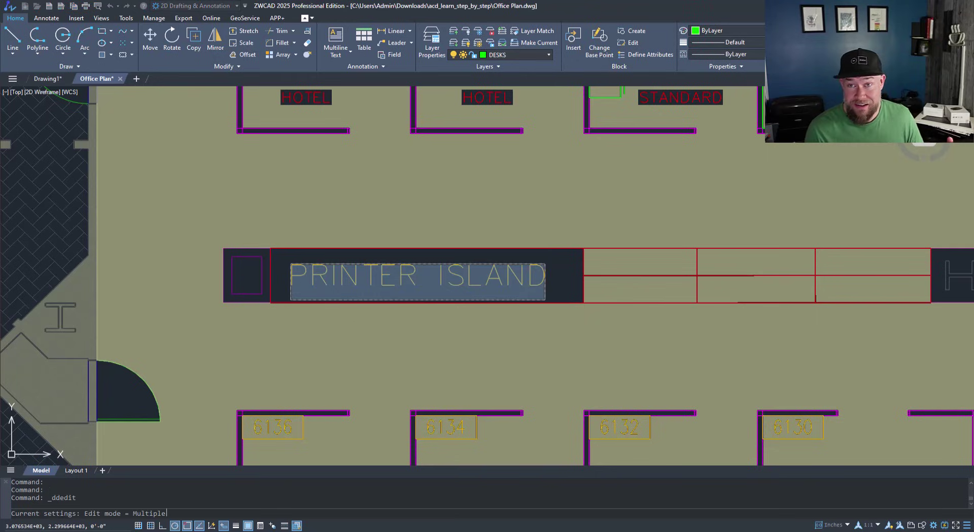
left_click(392, 281)
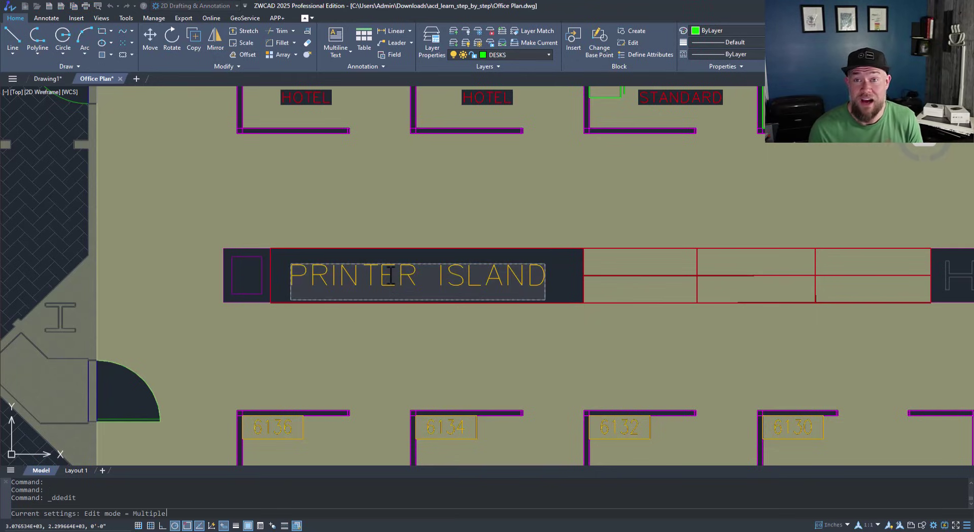
key("Delete")
key("Delete")
type("R")
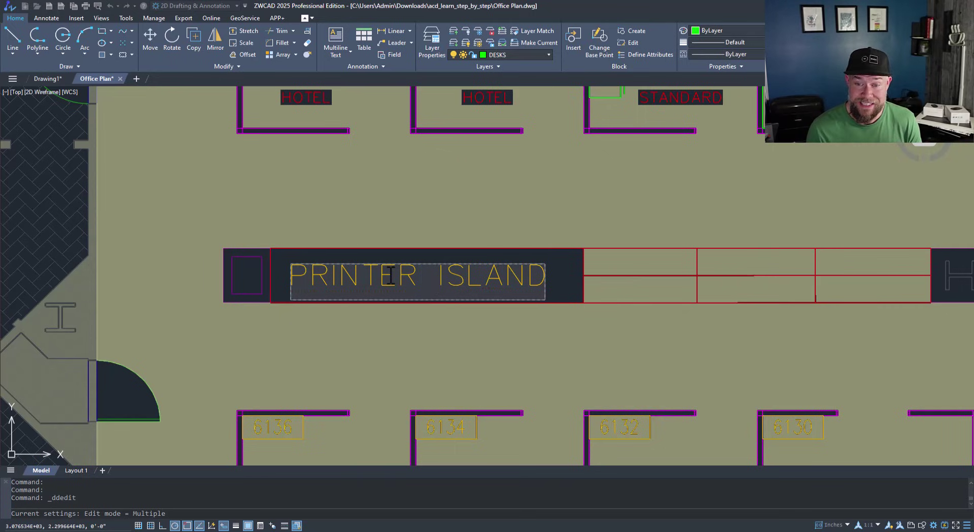
left_click(393, 342)
key("Escape")
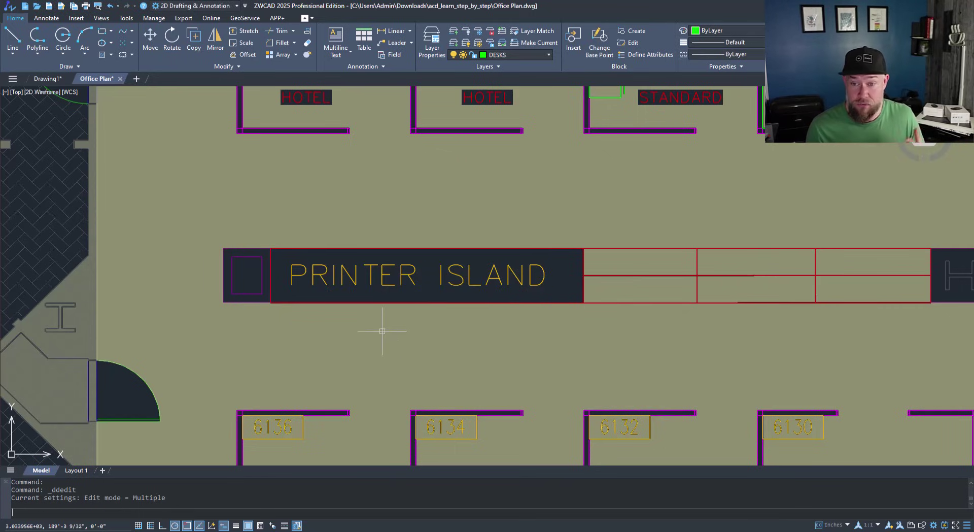
Step: Zoom the office plan to its extents
scroll(380, 329, "down", 5)
type("z")
key("Return")
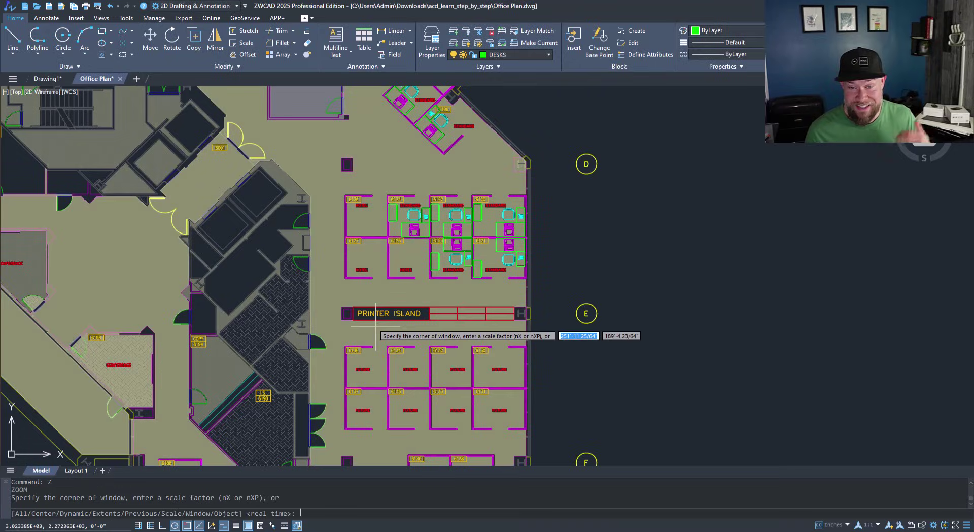
type("E")
key("Return")
key("Escape")
key("Escape")
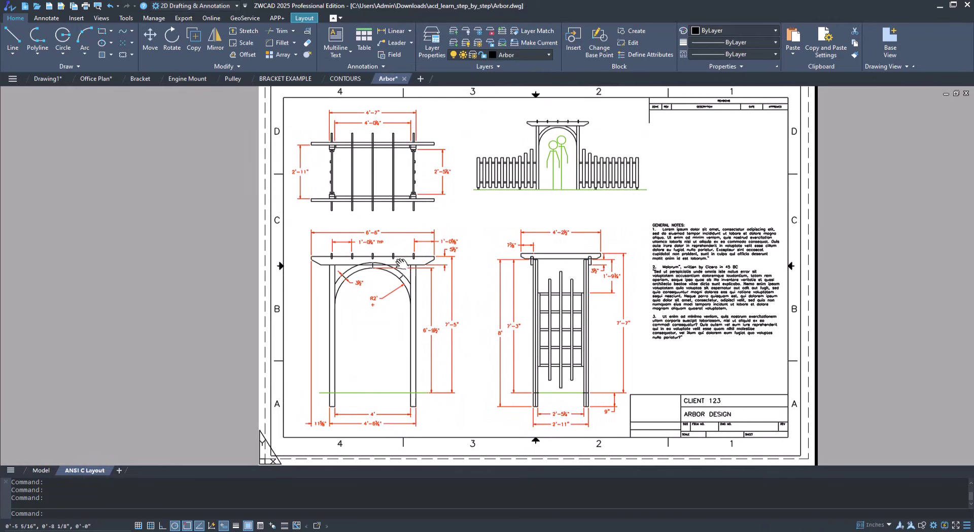
Step: Inspect the Arbor drawing's ANSI C layout and orbit through the interior of the 3D condominium model
scroll(535, 244, "up", 4)
scroll(529, 247, "down", 5)
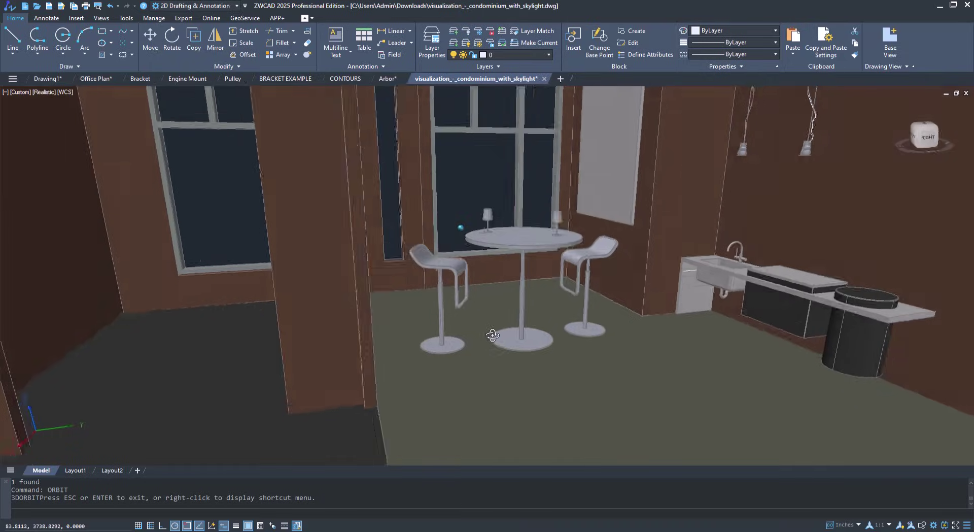
left_click_drag(500, 337, 970, 370)
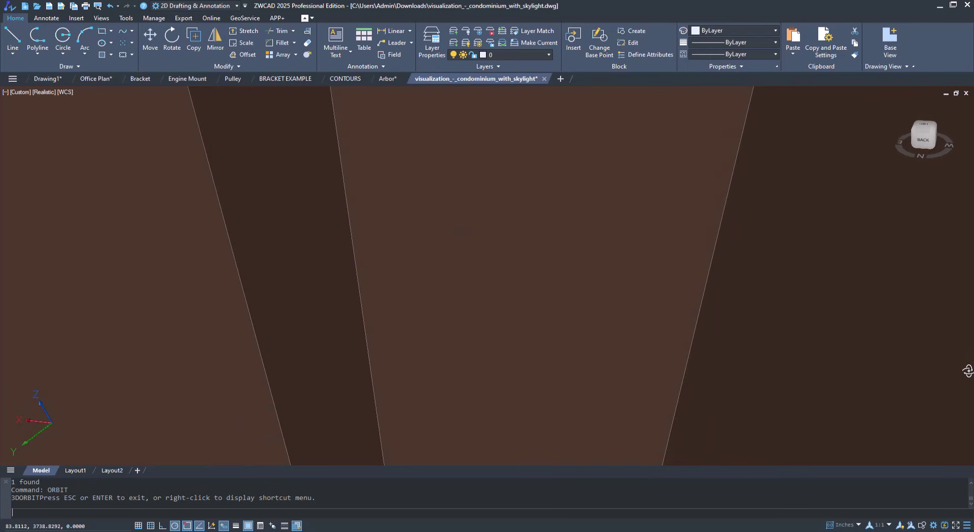
left_click_drag(317, 312, 489, 262)
scroll(489, 262, "up", 3)
middle_click_drag(531, 234, 220, 435)
left_click_drag(220, 435, 374, 283)
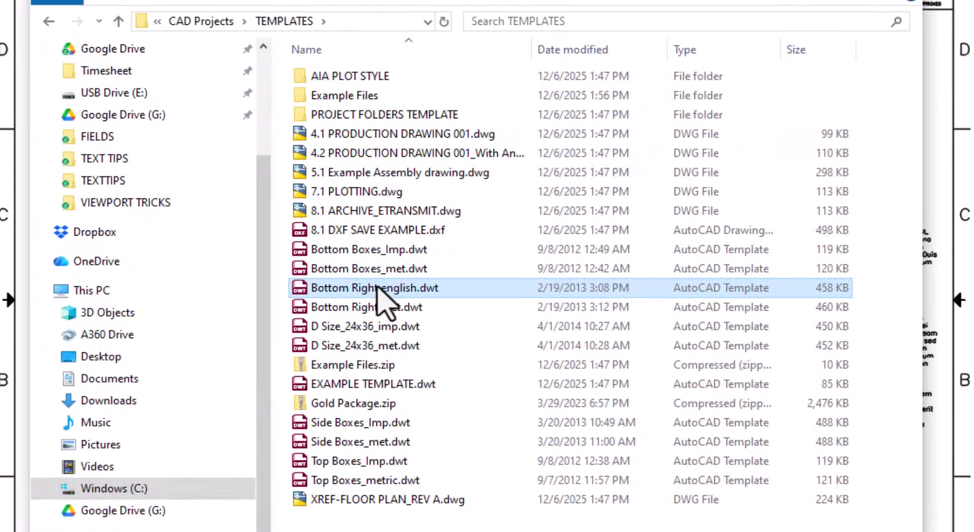
Step: Open a new drawing from a D Size_24x36 template in the TEMPLATES folder and inspect its landscape title block sheet
left_click(248, 311)
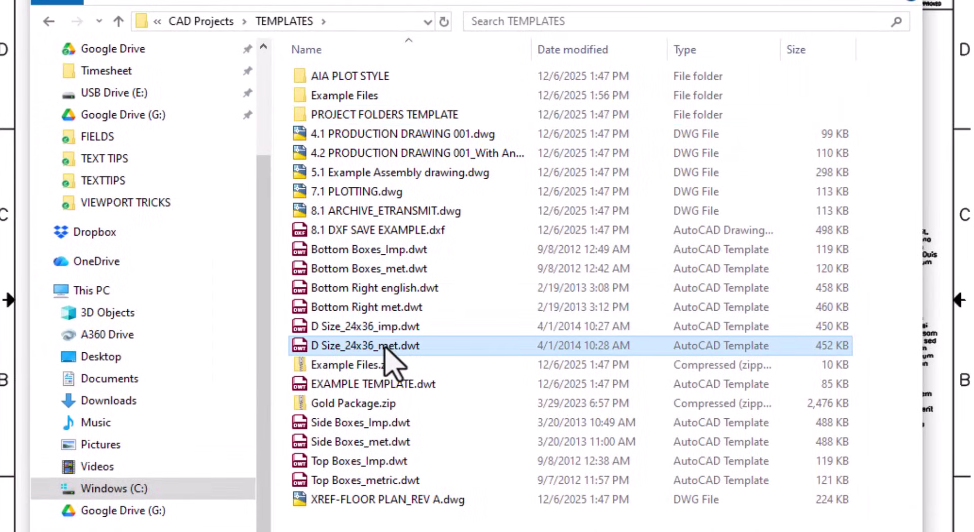
left_click_drag(381, 326, 430, 2)
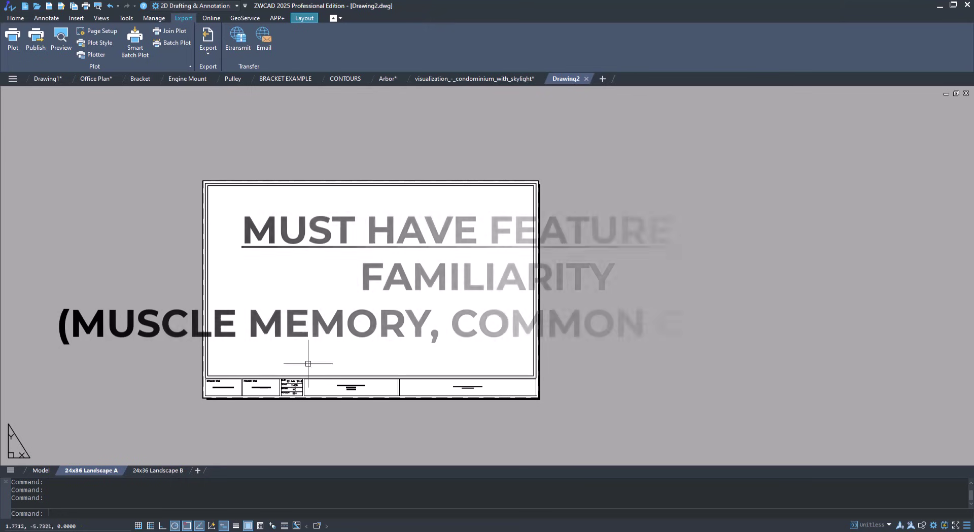
scroll(289, 395, "up", 2)
scroll(288, 394, "down", 3)
scroll(289, 394, "up", 2)
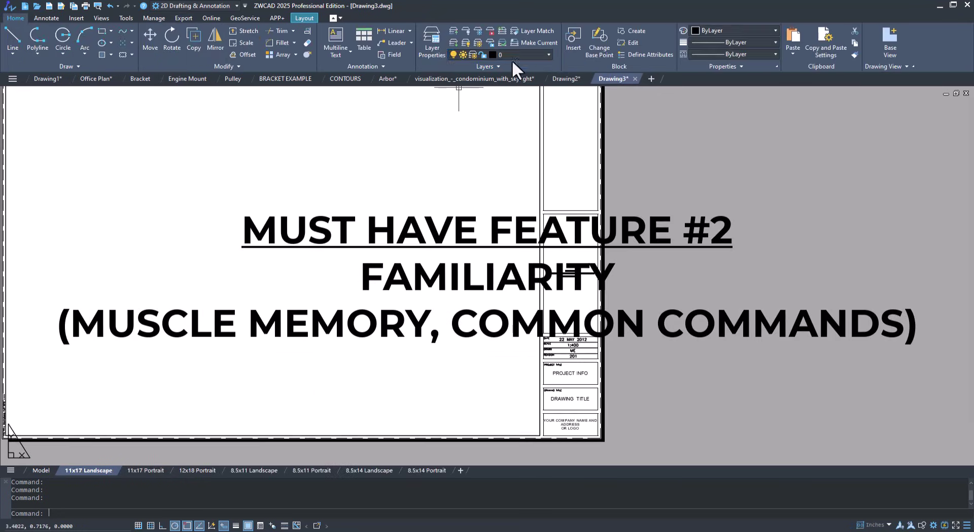
Step: Browse the architectural layer list in the 11x17 landscape template drawing and close the list
left_click(522, 54)
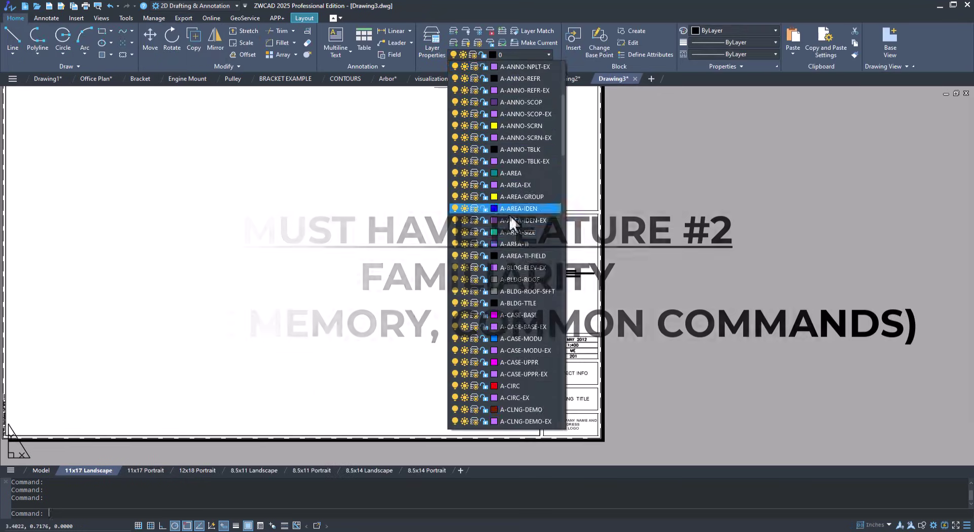
scroll(506, 239, "down", 14)
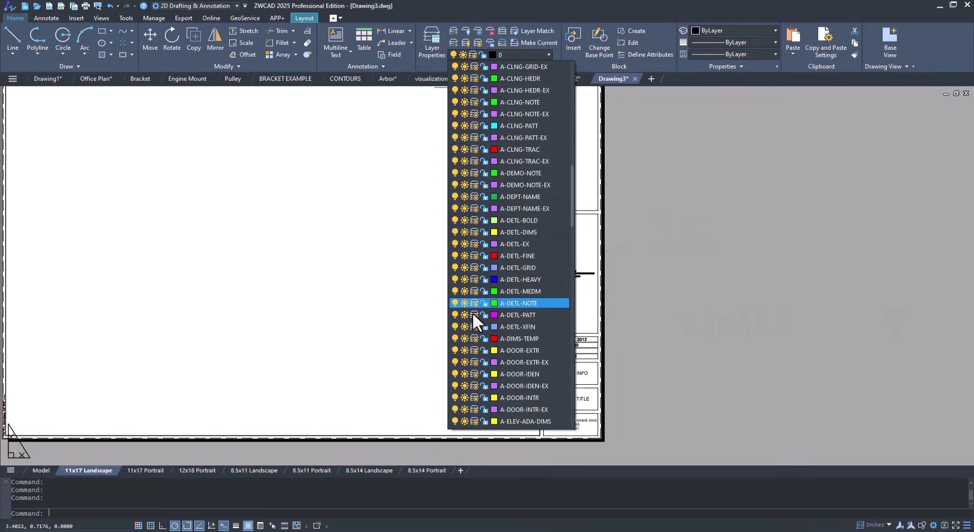
scroll(479, 331, "down", 11)
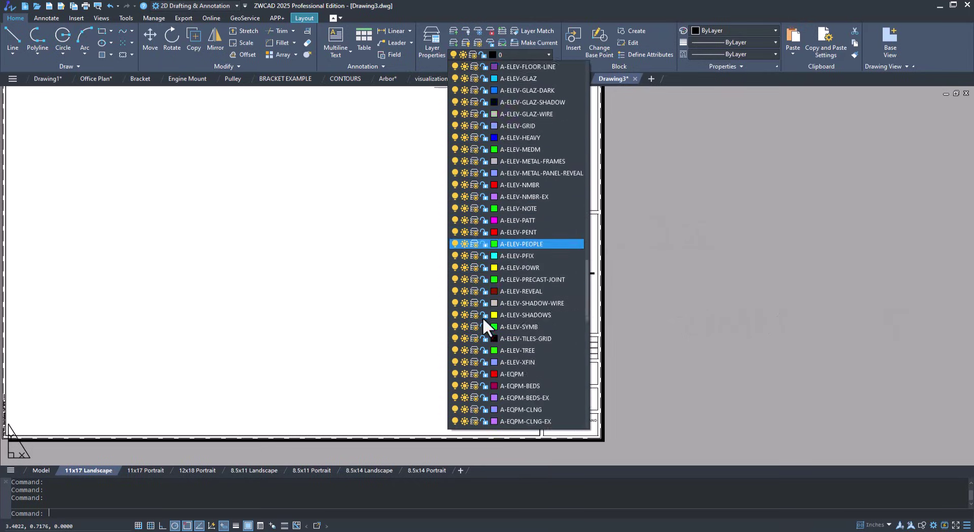
left_click(444, 331)
scroll(419, 300, "up", 3)
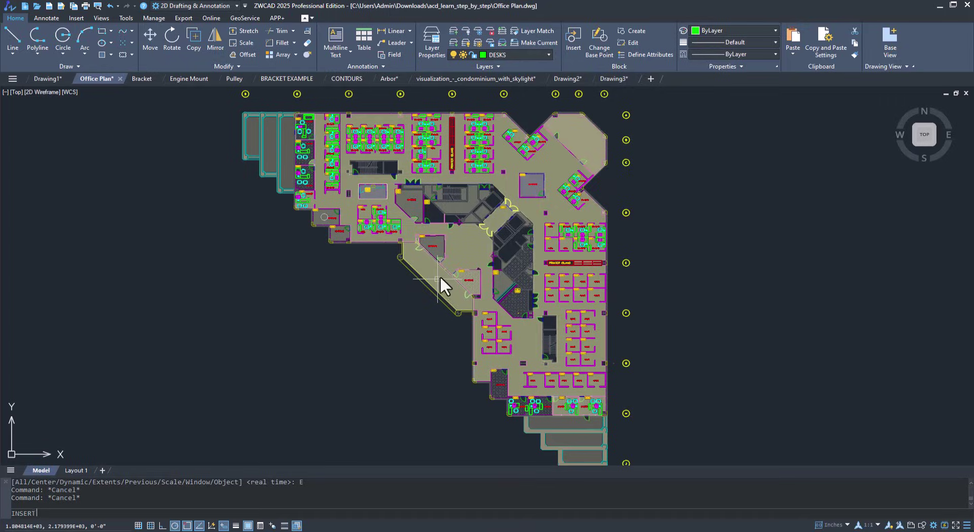
Step: Start a block insertion in the office plan and preview several library blocks, including DESK2 and COMPUTER
key("Return")
left_click(536, 211)
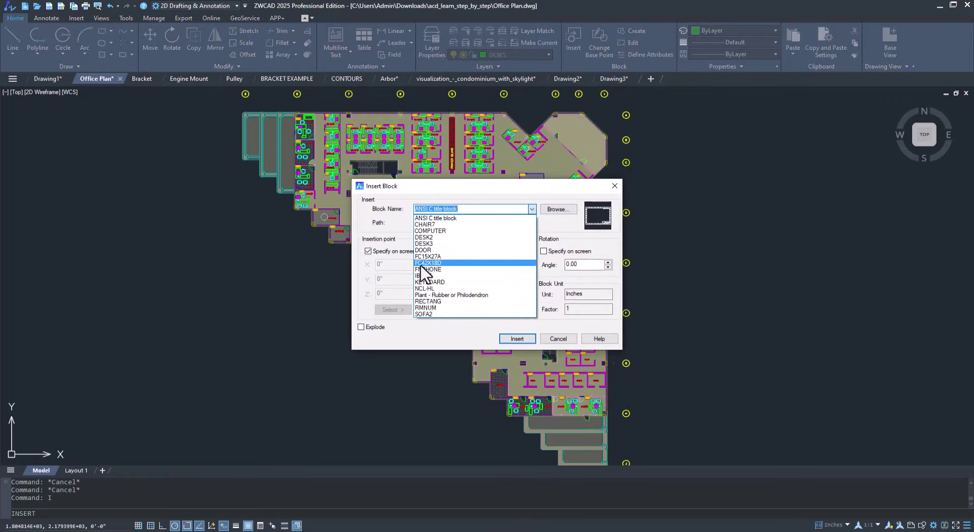
left_click(421, 237)
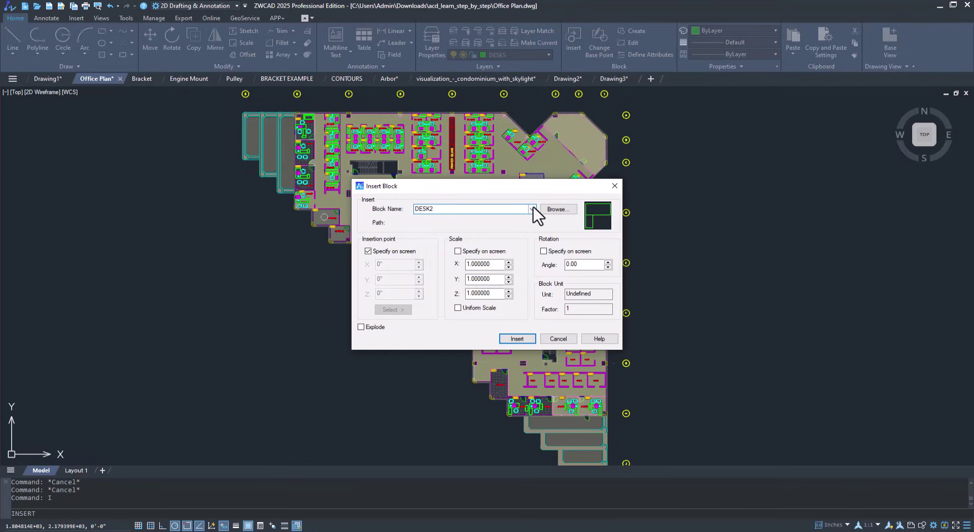
left_click(532, 209)
left_click(436, 235)
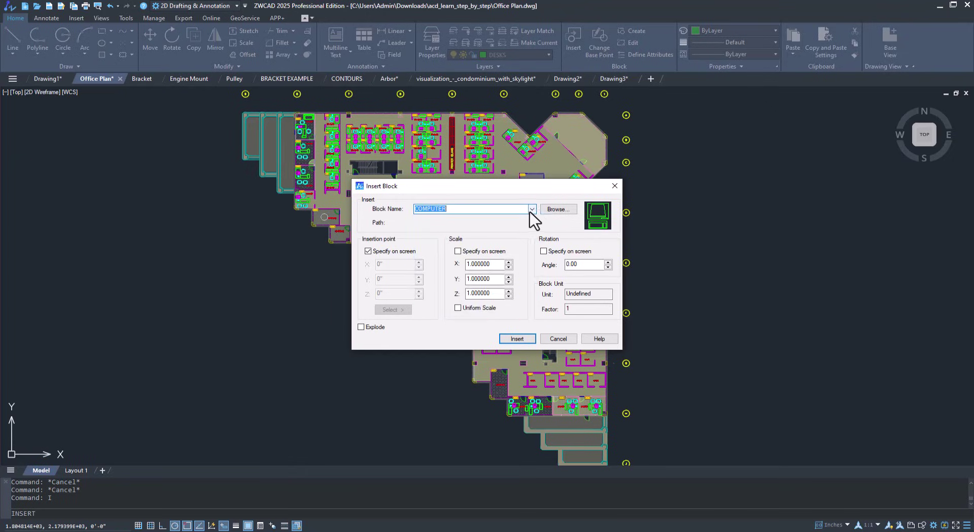
left_click(530, 212)
left_click(427, 309)
left_click(532, 209)
left_click(428, 275)
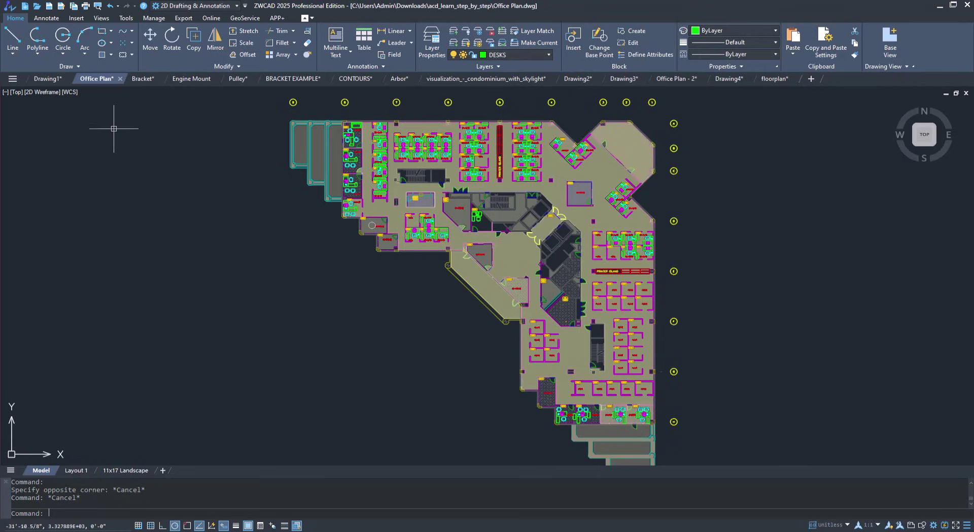
Step: Browse the annotation, insertion, view and tools commands, and open the Properties palette beside the office plan
left_click(48, 17)
left_click(76, 18)
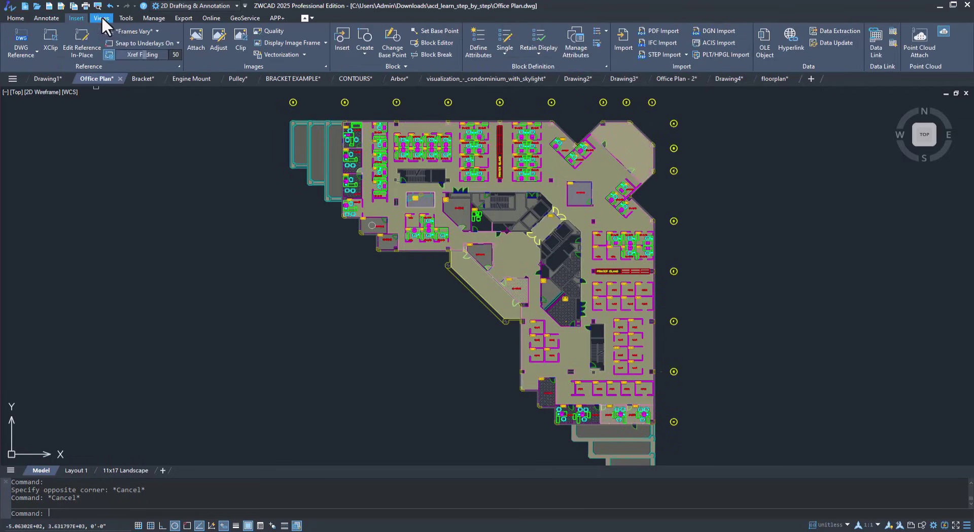
left_click(101, 17)
left_click(125, 18)
key("ctrl+1")
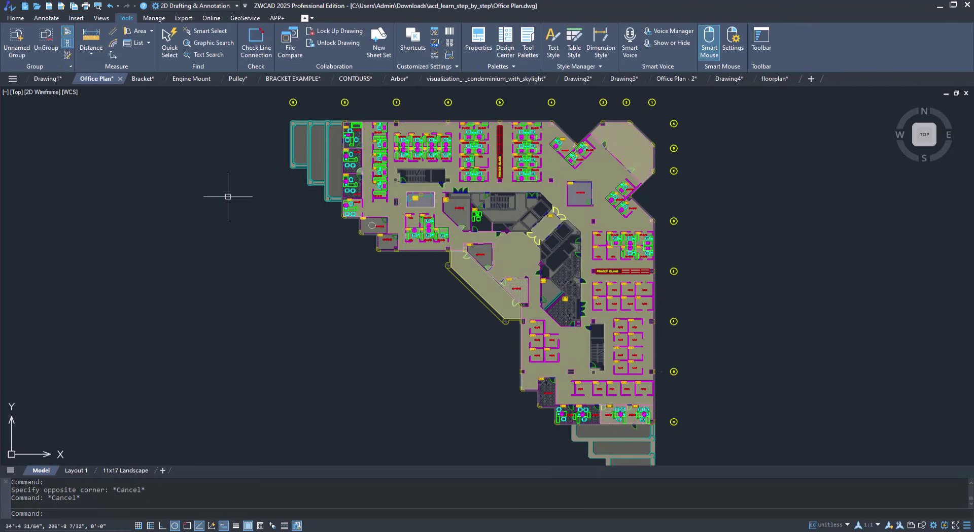
mouse_move(926, 93)
left_mouse_down()
mouse_move(709, 143)
mouse_move(185, 226)
mouse_move(106, 208)
left_mouse_up()
Step: Open the Layer Properties Manager and place its palette along the office plan's western edge
left_click(15, 19)
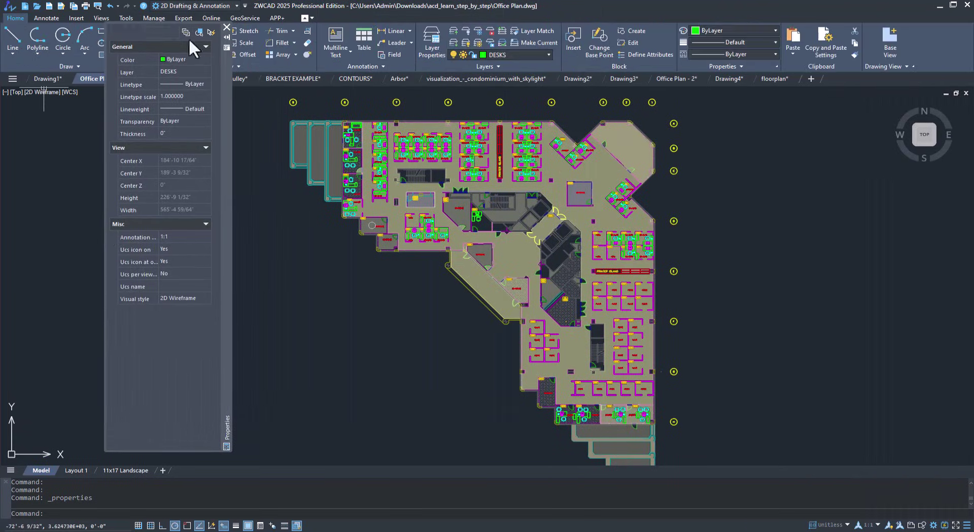
left_click(432, 51)
mouse_move(127, 184)
left_mouse_down()
mouse_move(237, 179)
mouse_move(283, 195)
left_mouse_up()
Step: Check the additional block commands, open the External Reference palette and place it over the empty area beside the plan
left_click(77, 18)
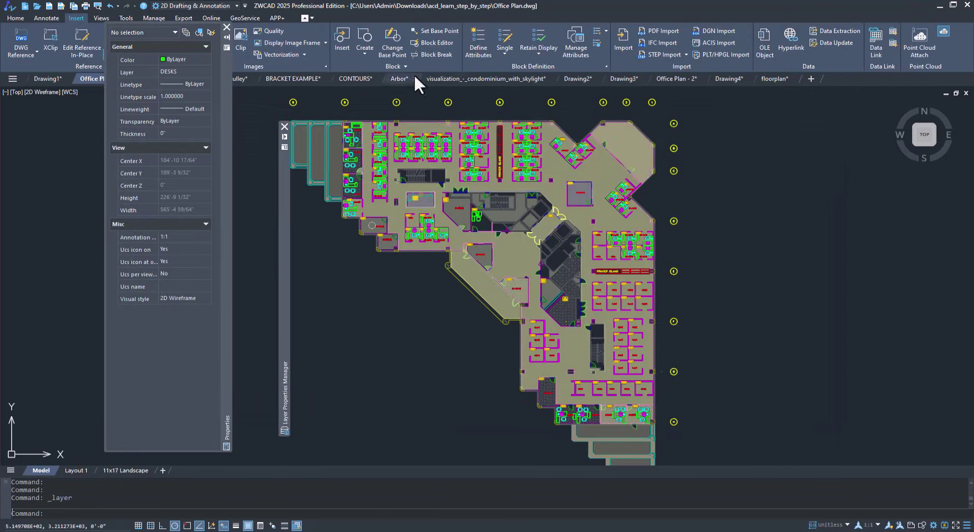
left_click(401, 63)
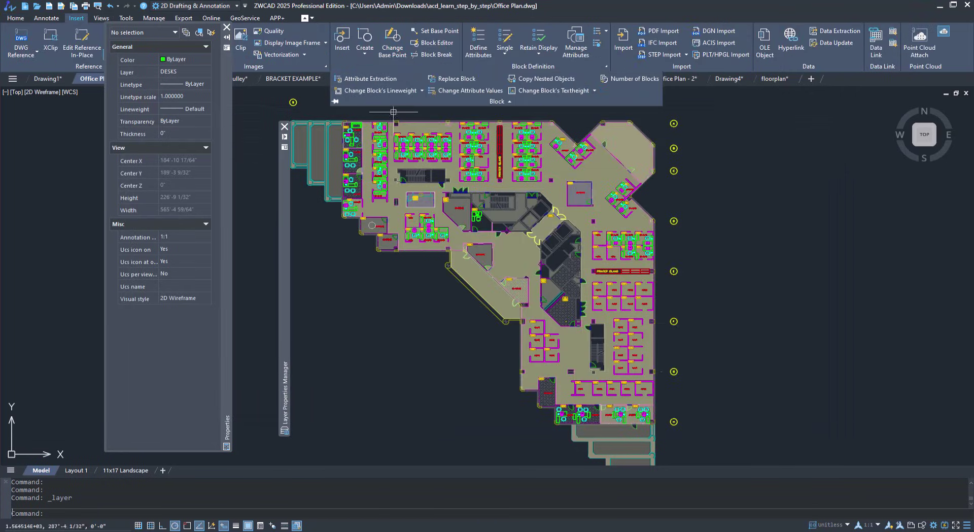
left_click(179, 66)
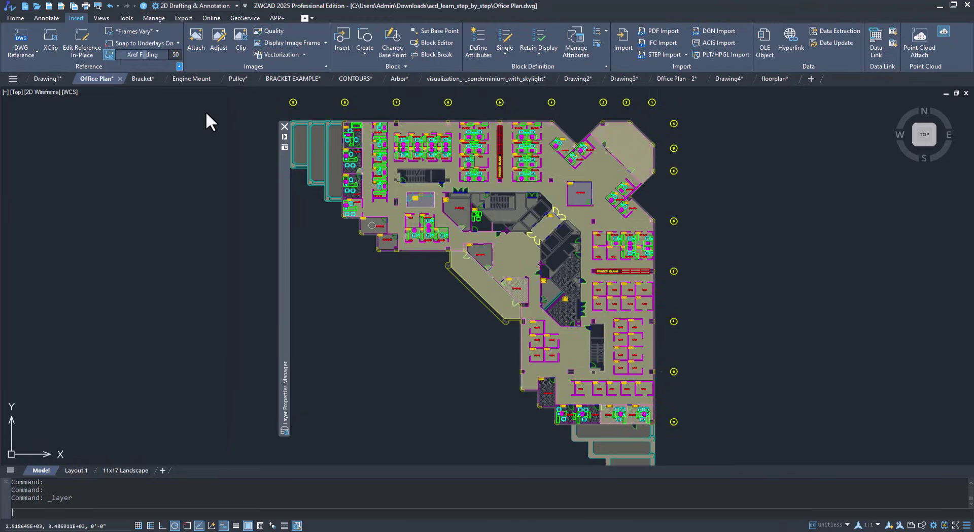
mouse_move(232, 204)
left_mouse_down()
mouse_move(124, 198)
mouse_move(82, 216)
left_mouse_up()
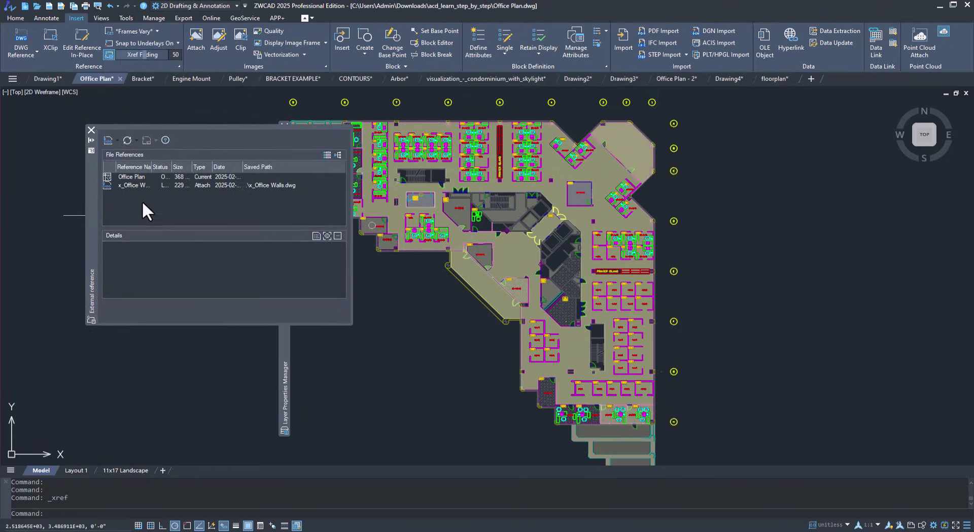
Step: Inspect the Office Plan and x_Office Walls file references and close the External Reference palette
left_click(145, 185)
left_click(146, 177)
left_click(142, 185)
left_click(188, 374)
key("Escape")
key("Escape")
left_click(91, 130)
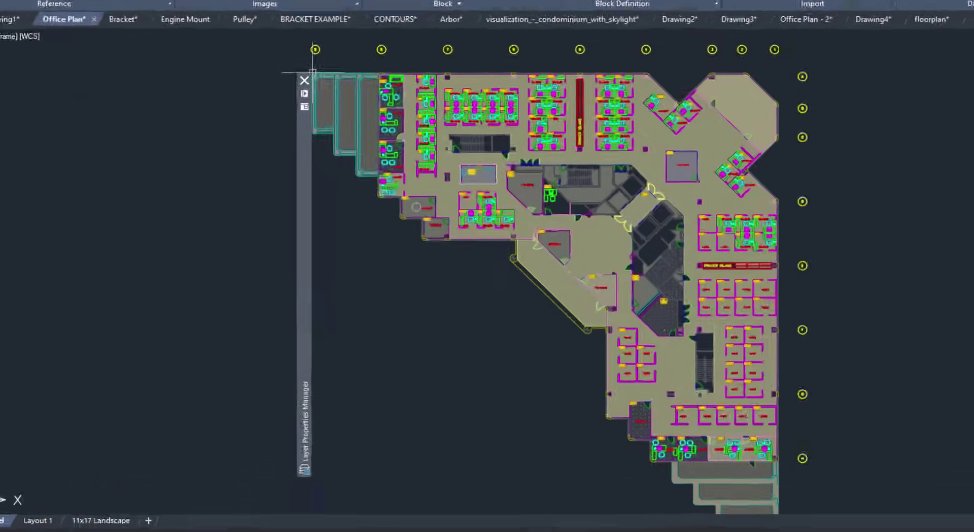
Step: Check the command autocomplete suggestions for TRIM, OFFSET and HAT, cancelling each entry
type("TRIM")
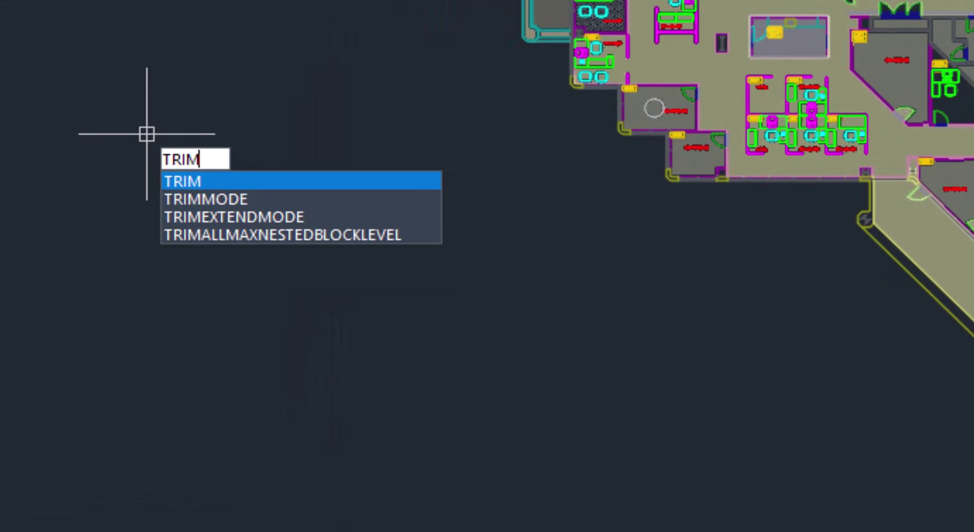
key("Escape")
type("OFFSET")
key("Escape")
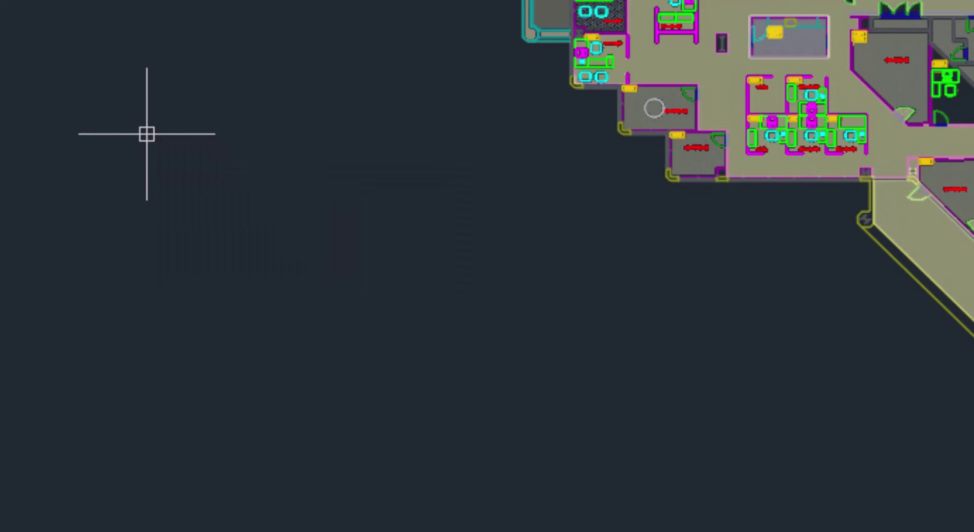
type("HAT")
key("Escape")
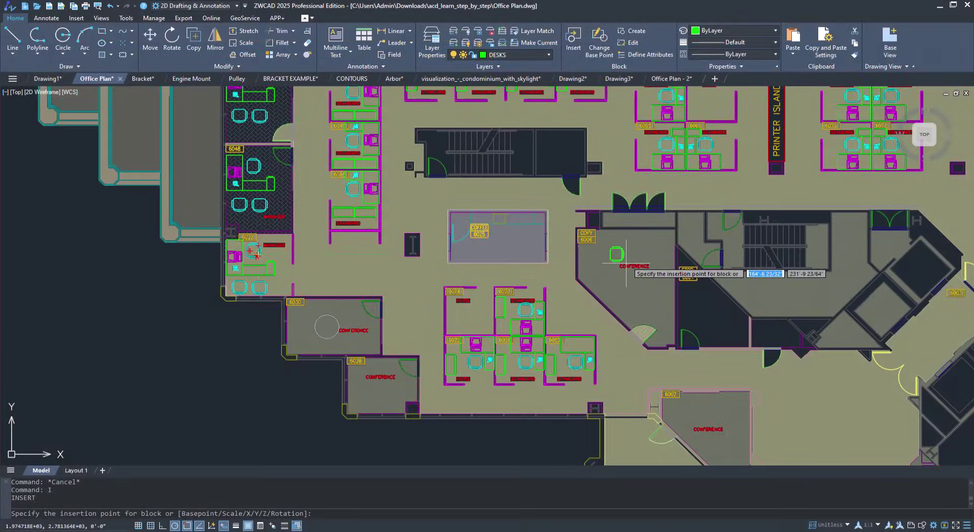
Step: Place the CHAIR7 block inside storage room 6004
scroll(695, 307, "up", 2)
left_click(692, 311)
scroll(718, 322, "up", 3)
mouse_move(744, 324)
middle_mouse_down()
mouse_move(595, 297)
mouse_move(516, 308)
middle_mouse_up()
scroll(594, 295, "down", 2)
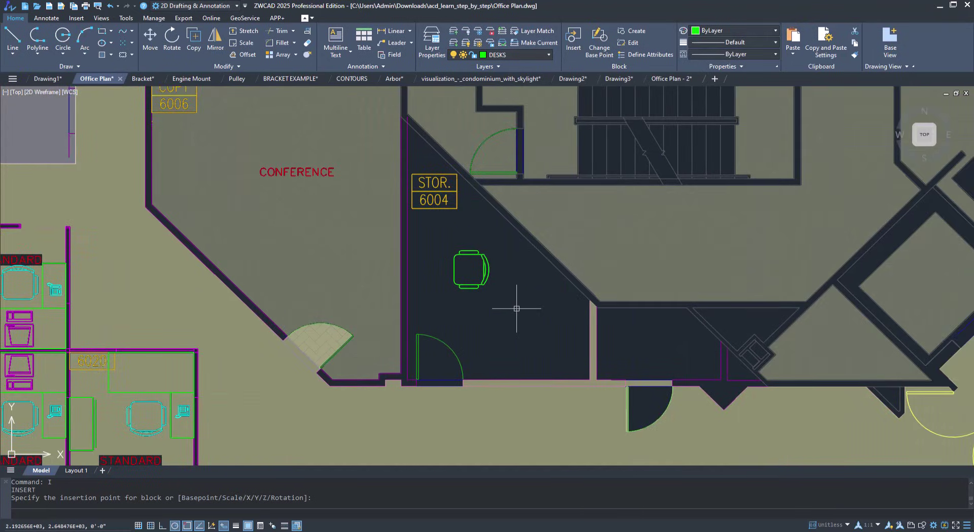
Step: Insert the L-shaped desk block next to the chair in storage room 6004, with object snap turned off
key("Return")
left_click(532, 209)
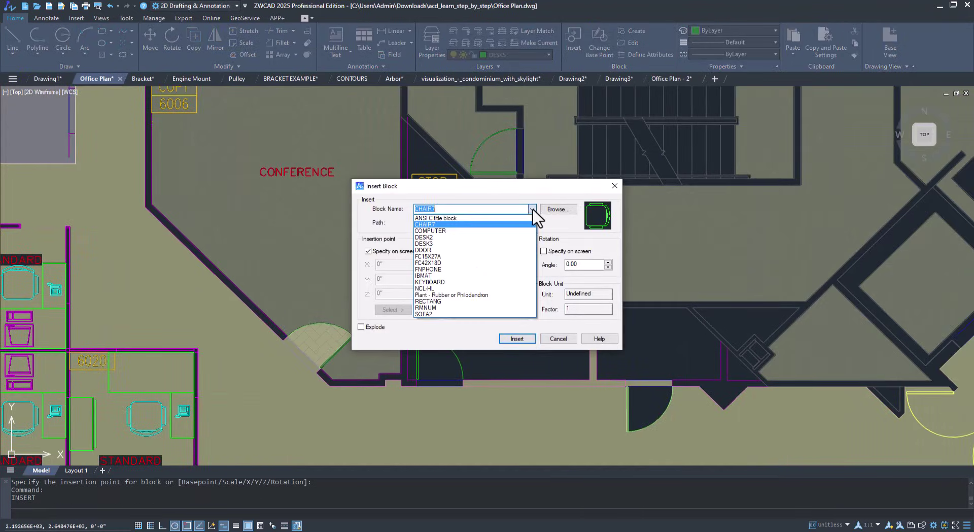
left_click(434, 241)
left_click(518, 338)
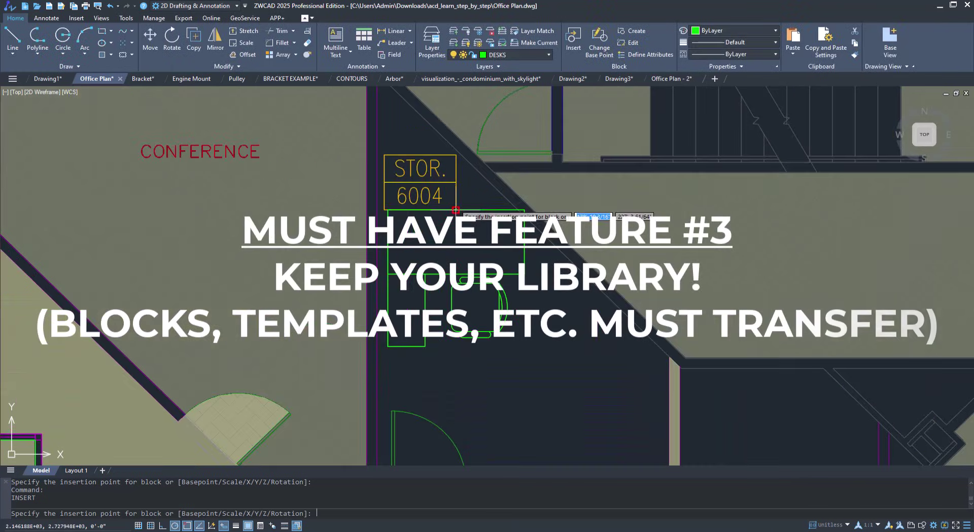
key("F3")
scroll(447, 207, "up", 5)
scroll(445, 206, "down", 2)
left_click(446, 204)
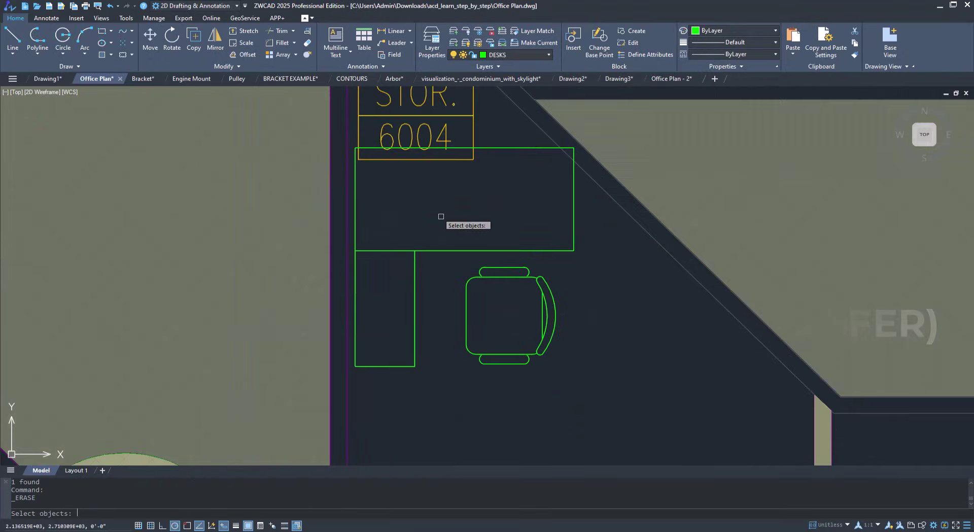
key("Escape")
key("Escape")
key("Escape")
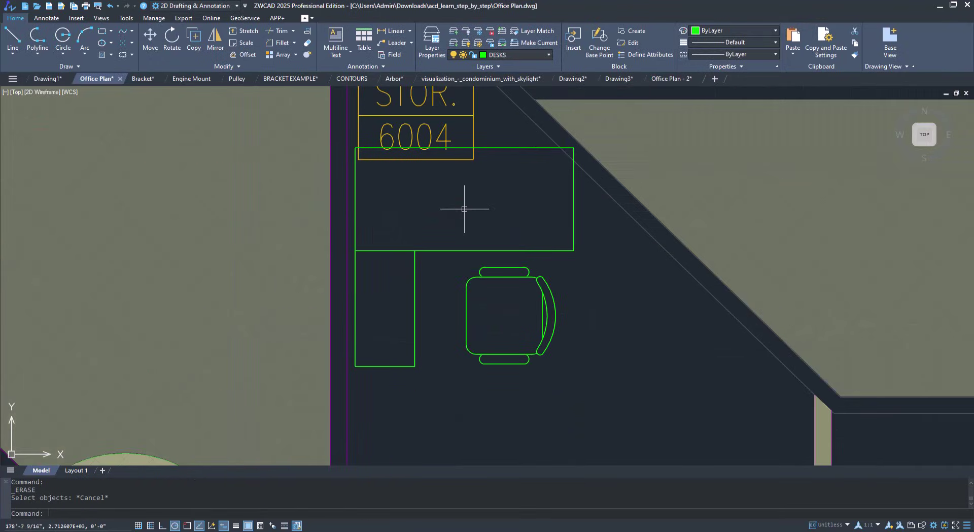
Step: Insert the COMPUTER block on the desk in storage room 6004
key("Return")
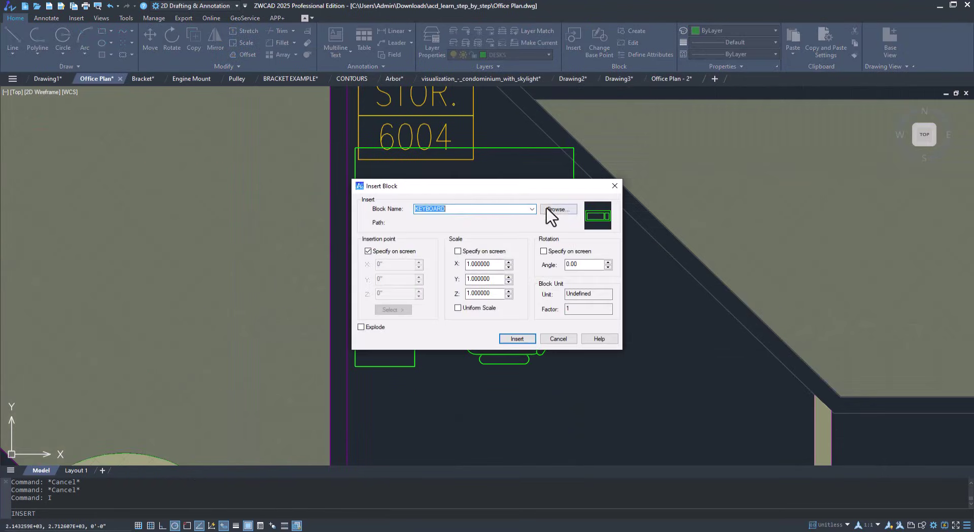
left_click(532, 209)
left_click(447, 222)
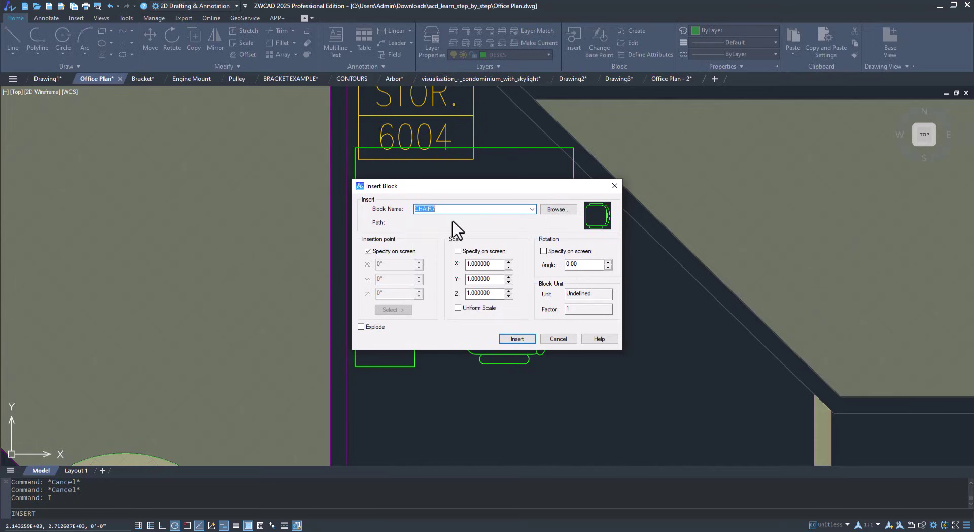
left_click(517, 338)
left_click(478, 210)
key("Escape")
key("Escape")
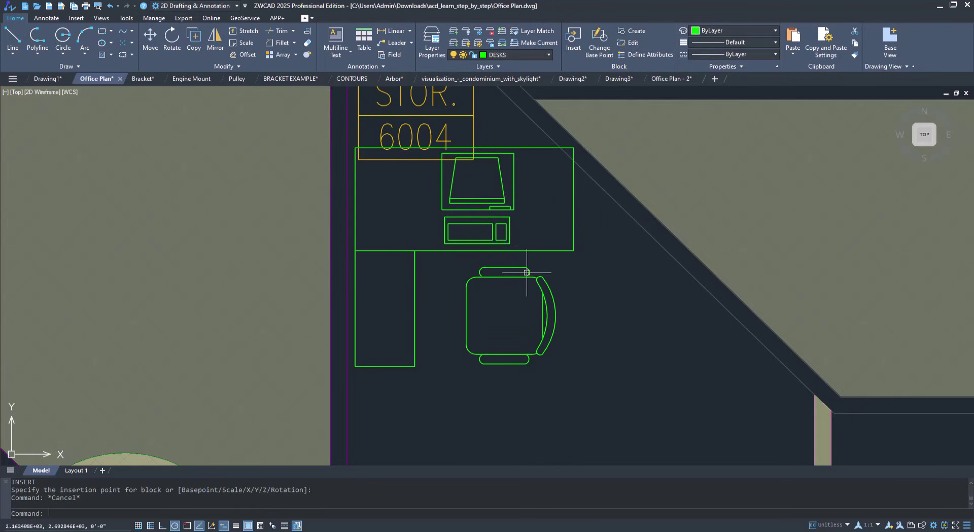
scroll(510, 272, "down", 3)
middle_click_drag(536, 259, 522, 209)
key("Escape")
left_click_drag(441, 332, 404, 337)
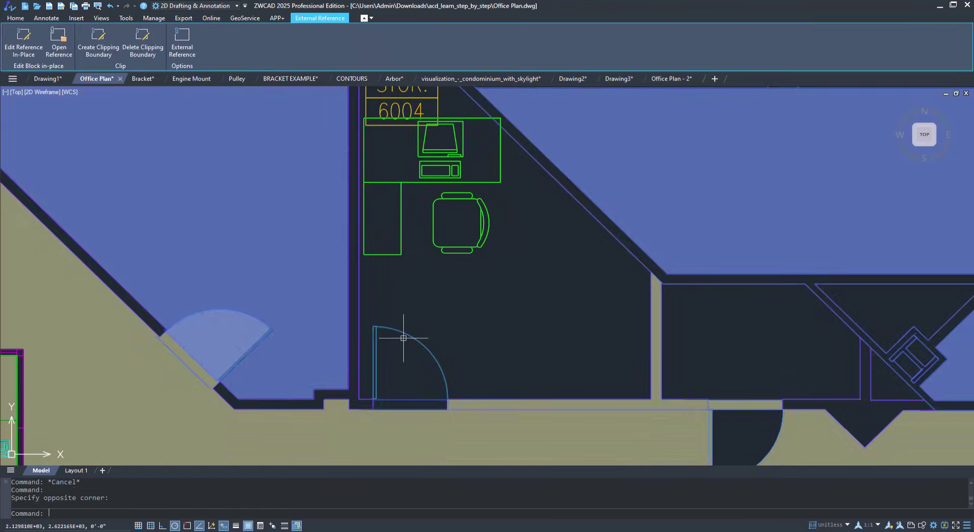
key("Escape")
key("Escape")
middle_click_drag(457, 278, 456, 387)
scroll(426, 330, "up", 2)
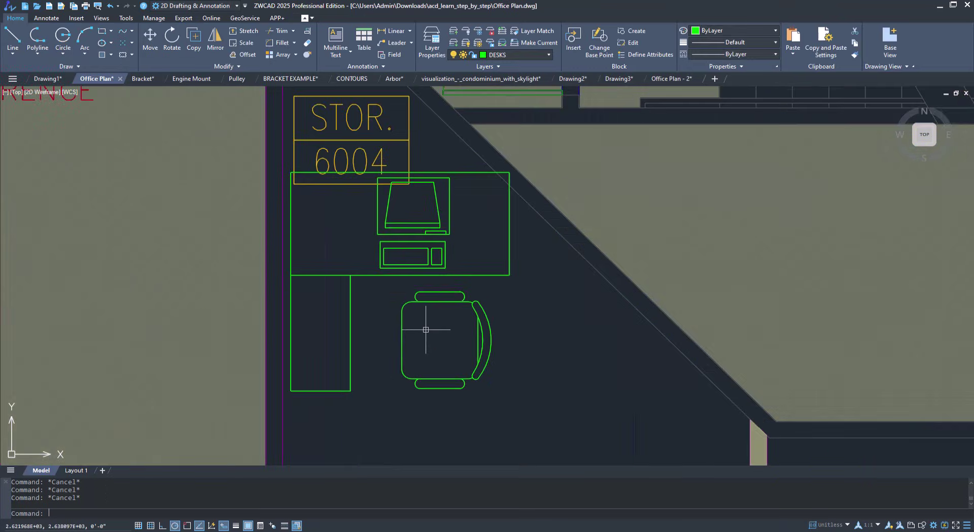
Step: Import the 11x17 Landscape layout from a drawing template in C:\CAD Projects\TEMPLATES\Example Files
right_click(50, 470)
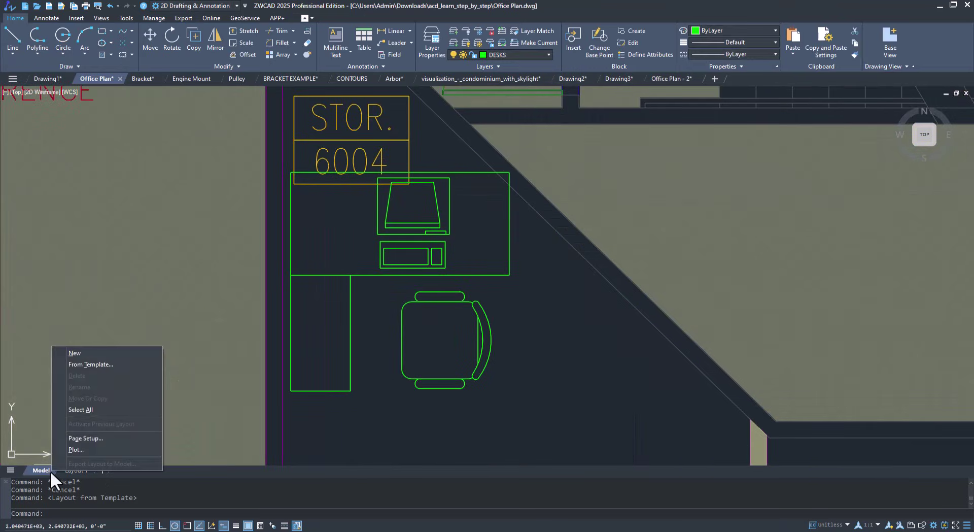
left_click(100, 366)
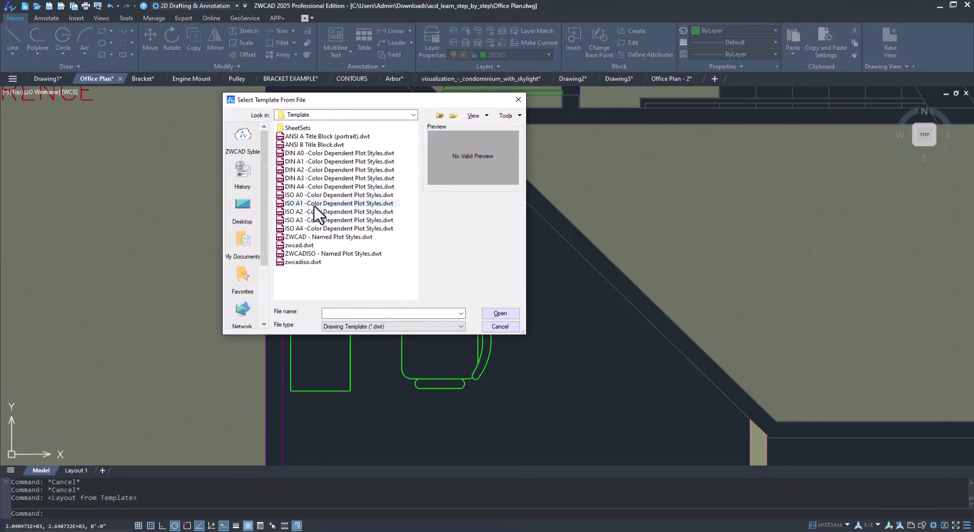
type("C:\\CAD Projects\\TEMPLATES\\Example Files")
left_click(489, 316)
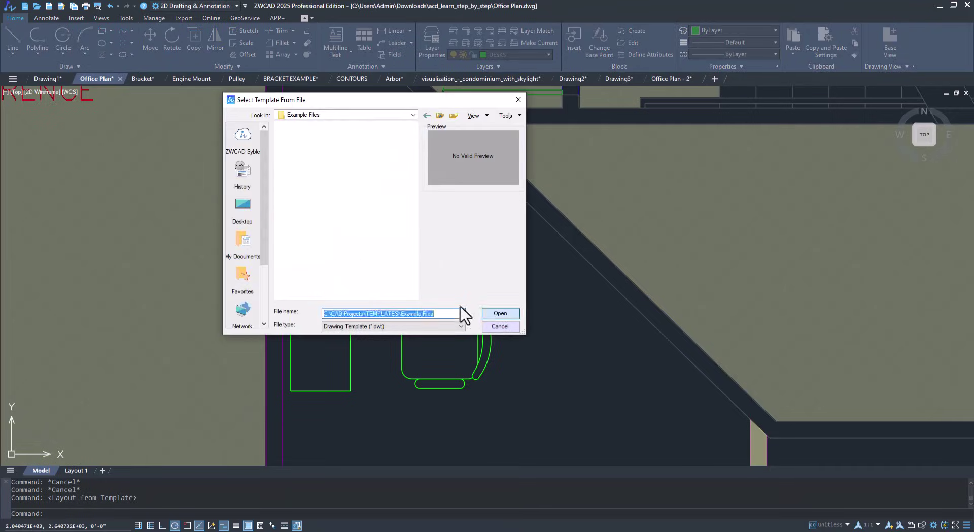
double_click(319, 145)
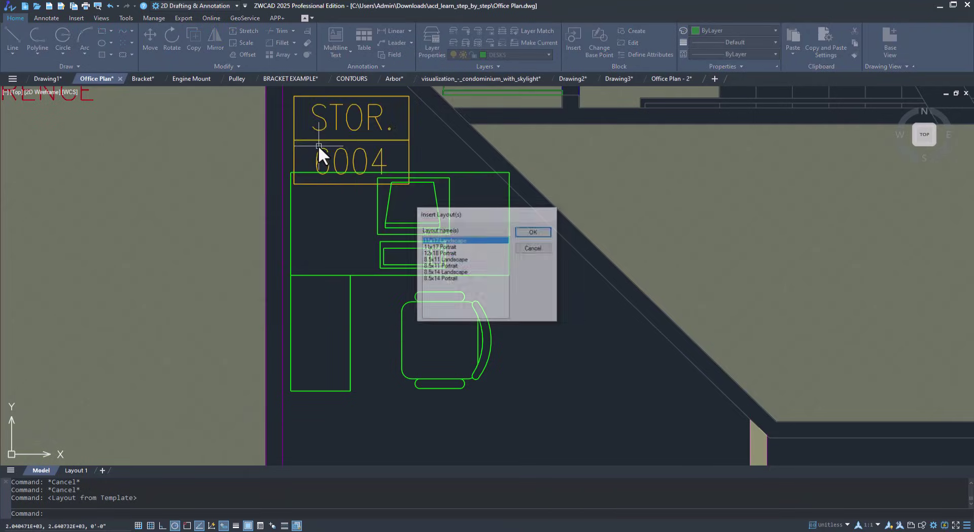
left_click(533, 232)
Step: Open the 11x17 Landscape layout, activate its viewport and zoom the office plan to its extents there
left_click(132, 471)
scroll(504, 310, "down", 3)
middle_click_drag(505, 311, 417, 304)
double_click(416, 302)
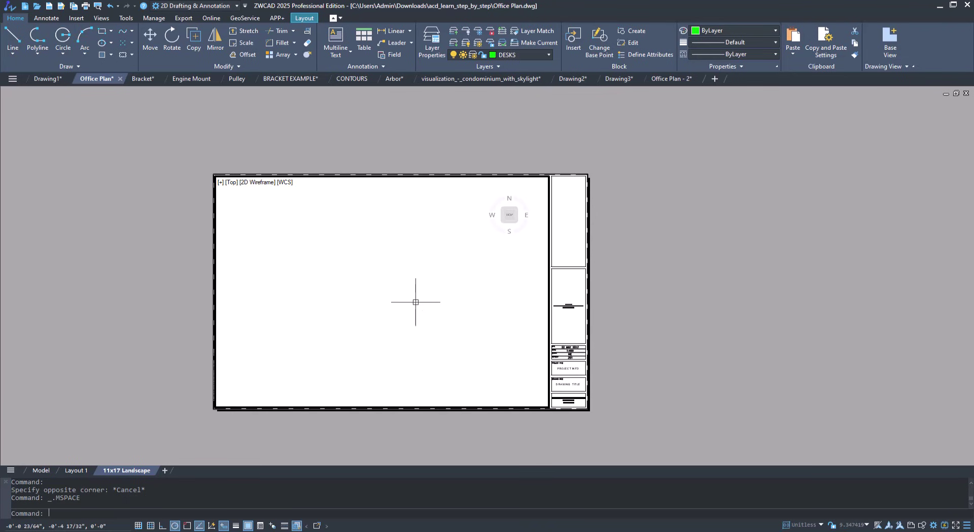
type("z")
key("Return")
type("e")
key("Return")
key("Escape")
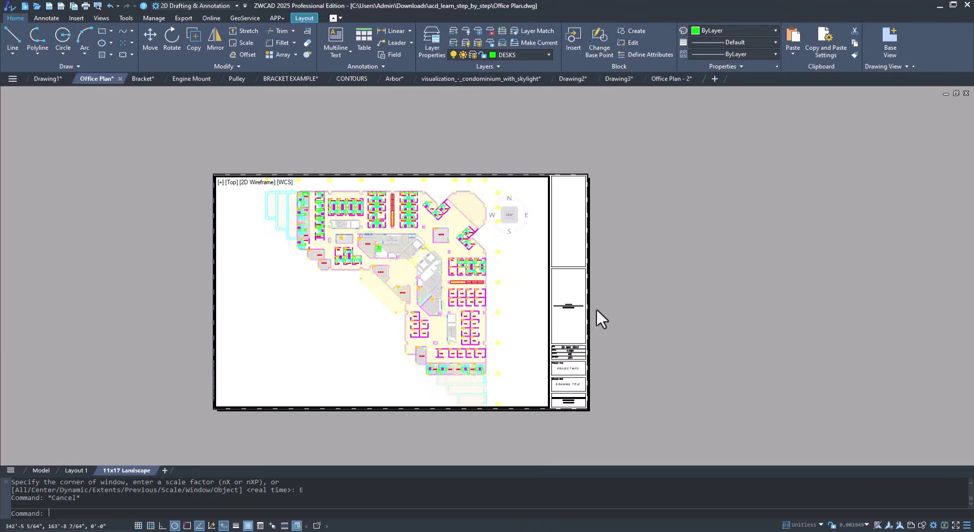
Step: Return to paper space and set the layout viewport's scale to 1/2" = 1'-0"
double_click(676, 296)
scroll(500, 307, "up", 2)
middle_click_drag(508, 337, 488, 284)
scroll(540, 373, "up", 2)
left_click(572, 383)
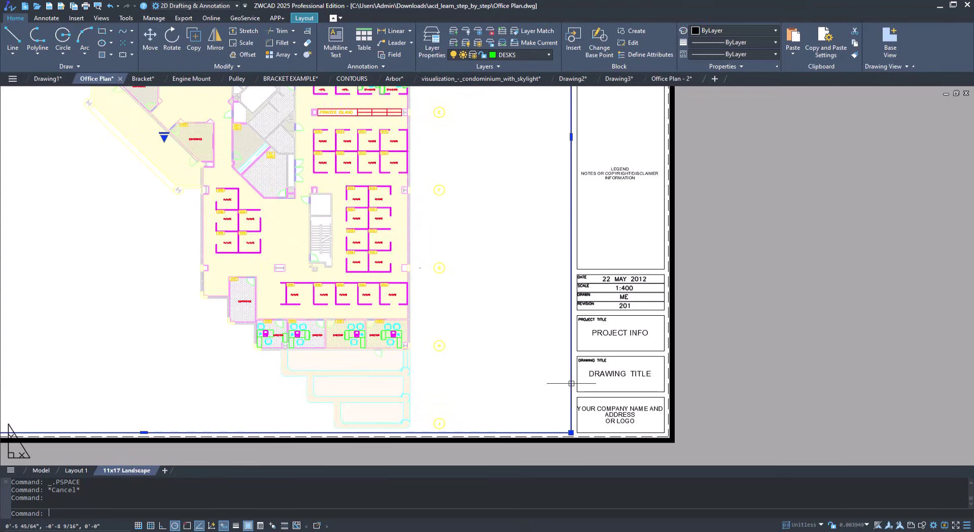
left_click(867, 525)
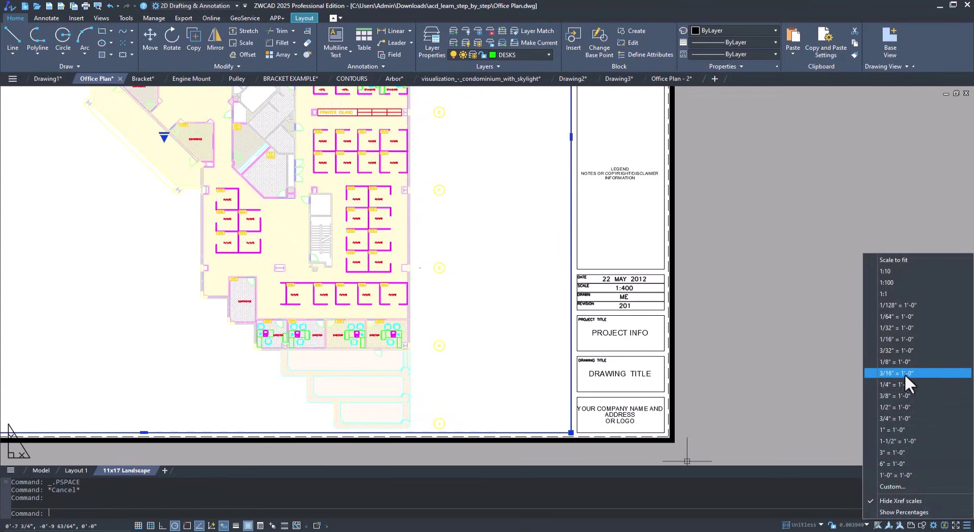
left_click(900, 407)
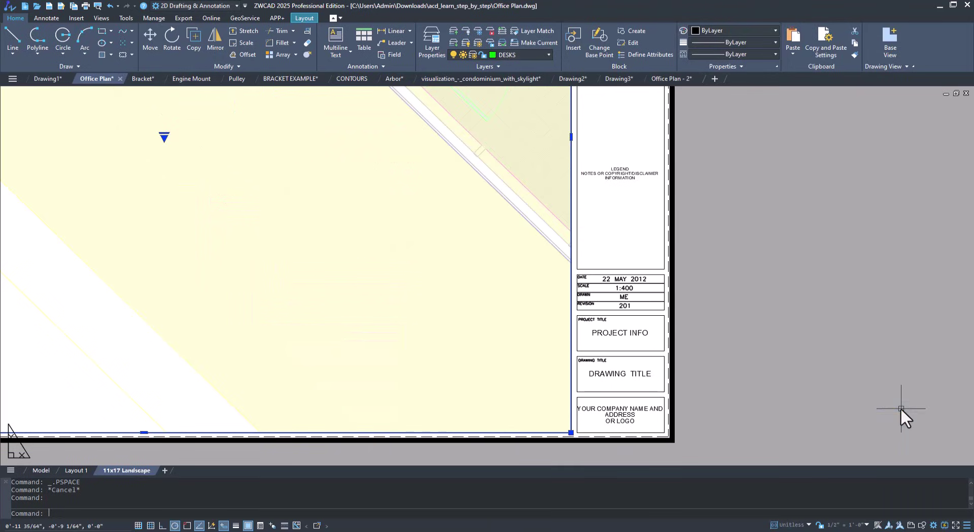
key("Escape")
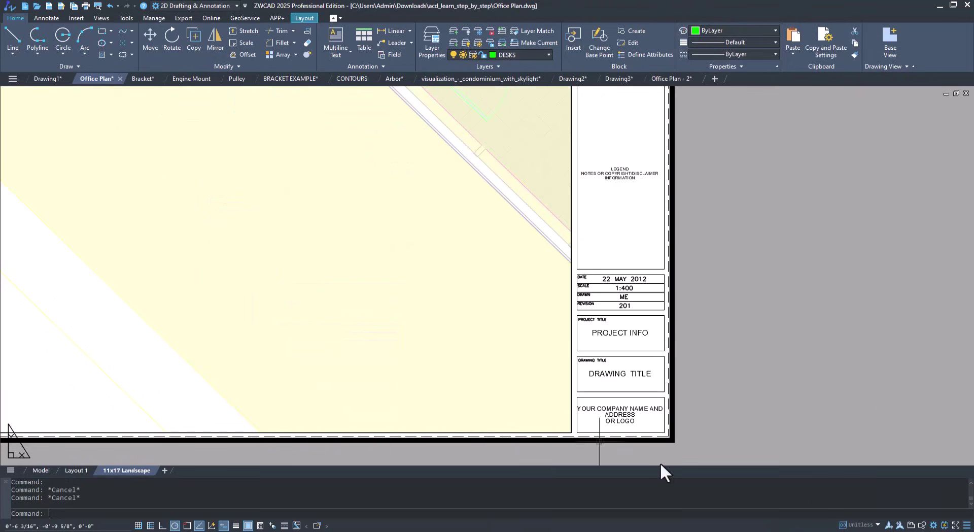
Step: Undo the layout viewport's scale change, try the scale 1" = 1'-0" and undo that too
key("Return")
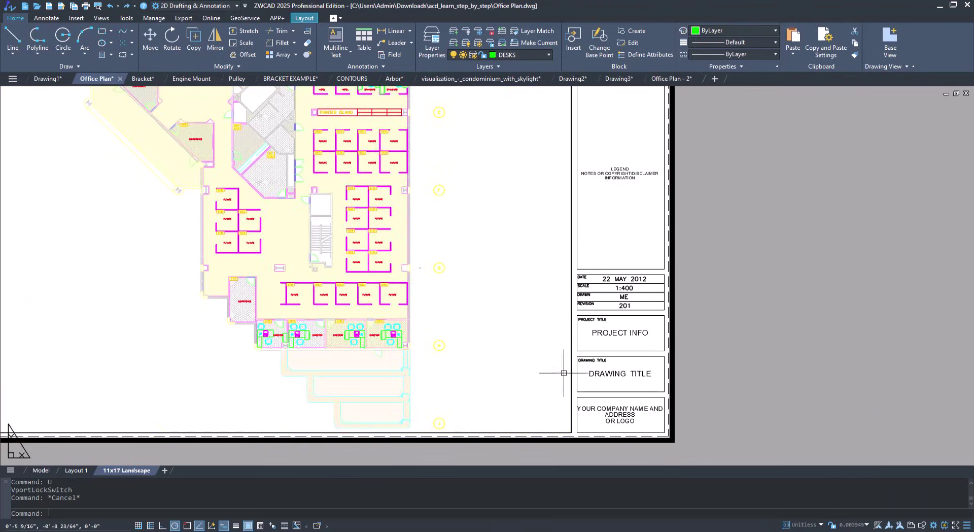
left_click(845, 525)
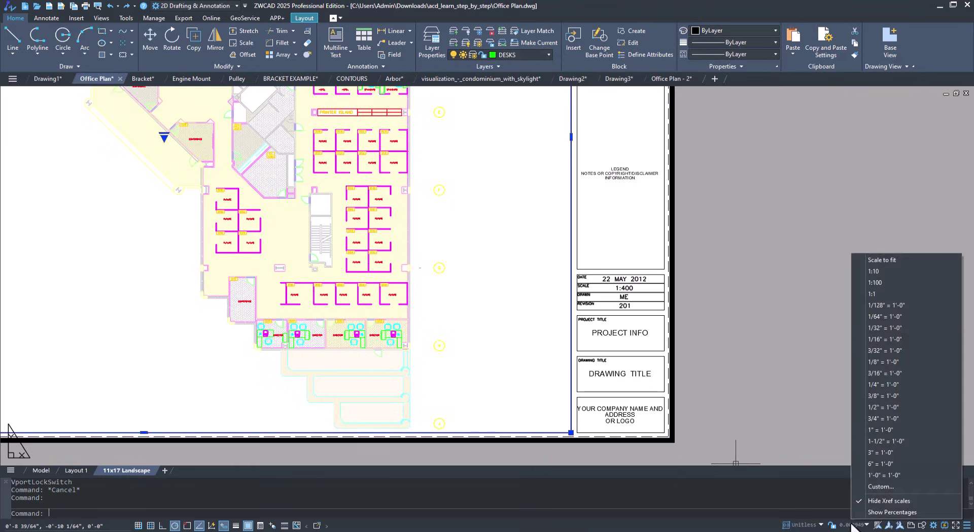
left_click(889, 430)
key("Escape")
key("ctrl+z")
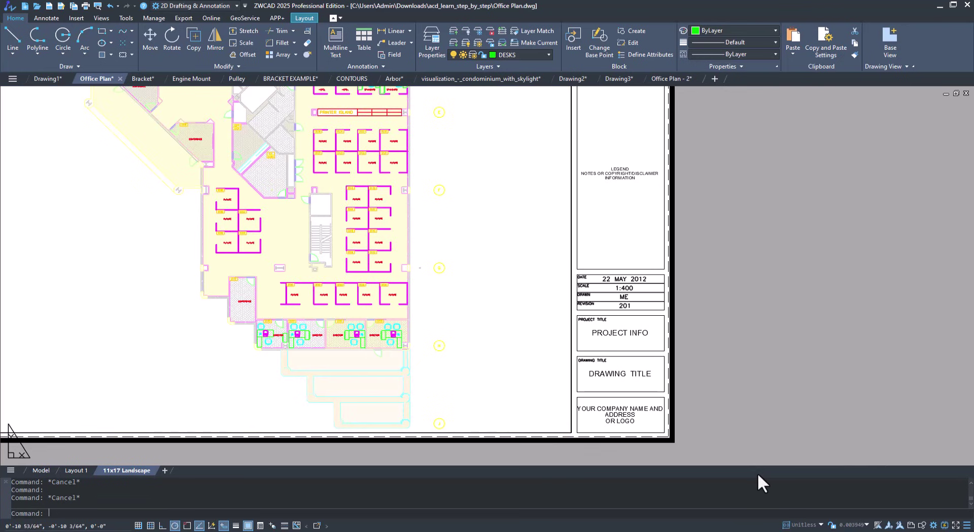
Step: Try the layout viewport at 1/32" = 1'-0" and settle on a scale of 1/16" = 1'-0"
left_click(572, 423)
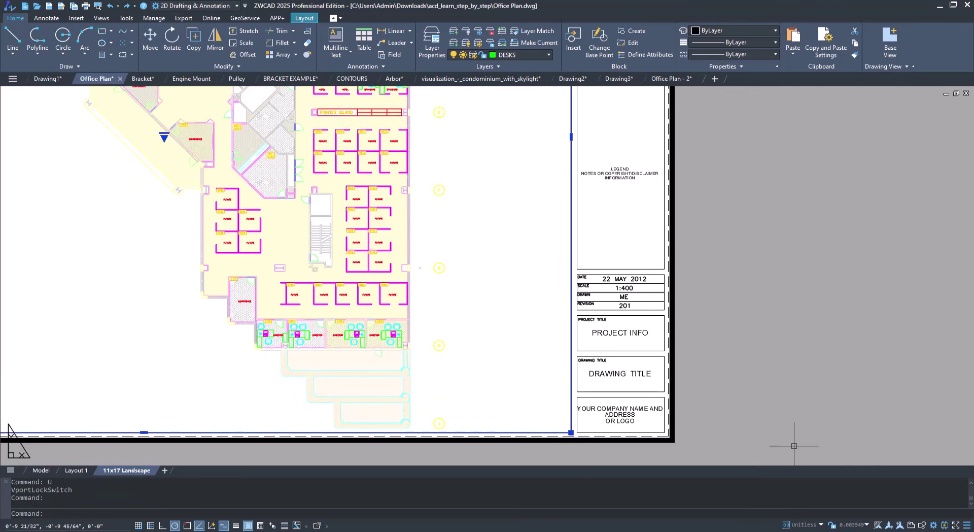
left_click(866, 525)
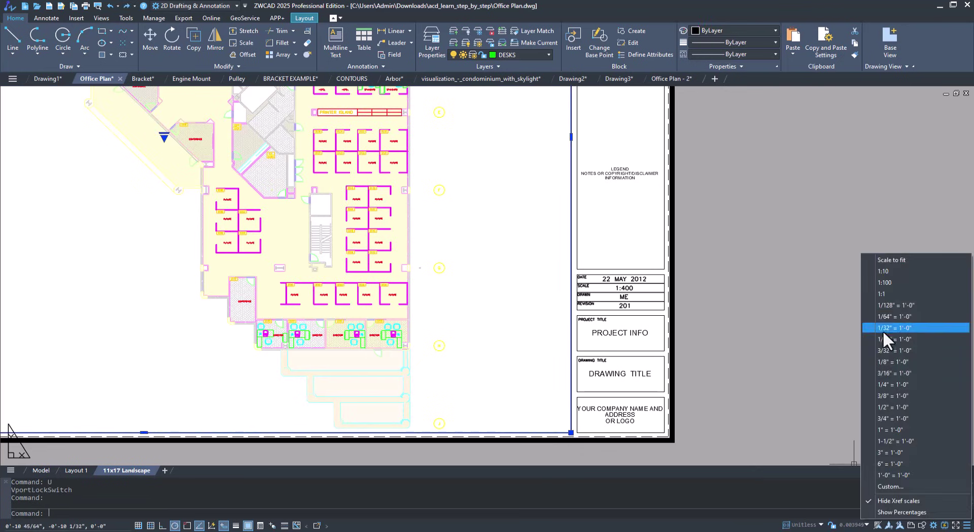
left_click(883, 330)
scroll(479, 304, "down", 2)
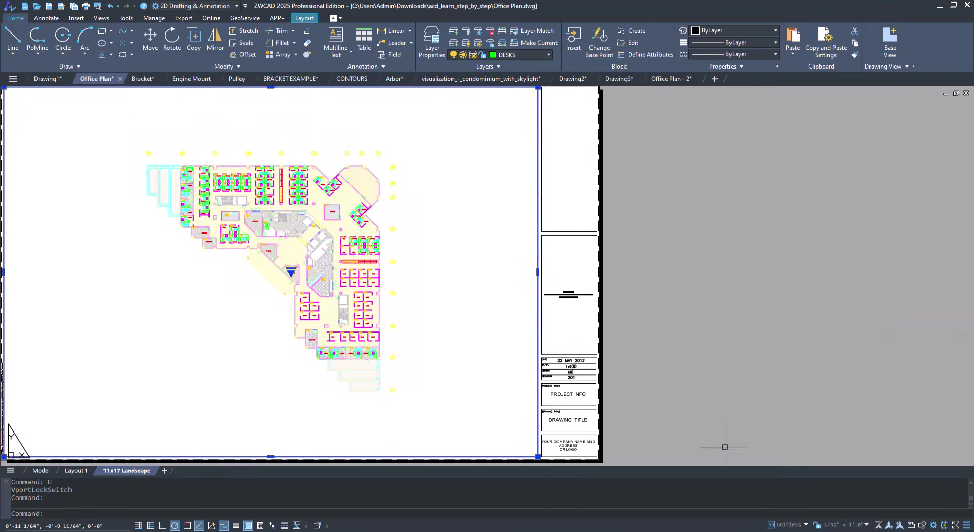
left_click(866, 524)
left_click(855, 342)
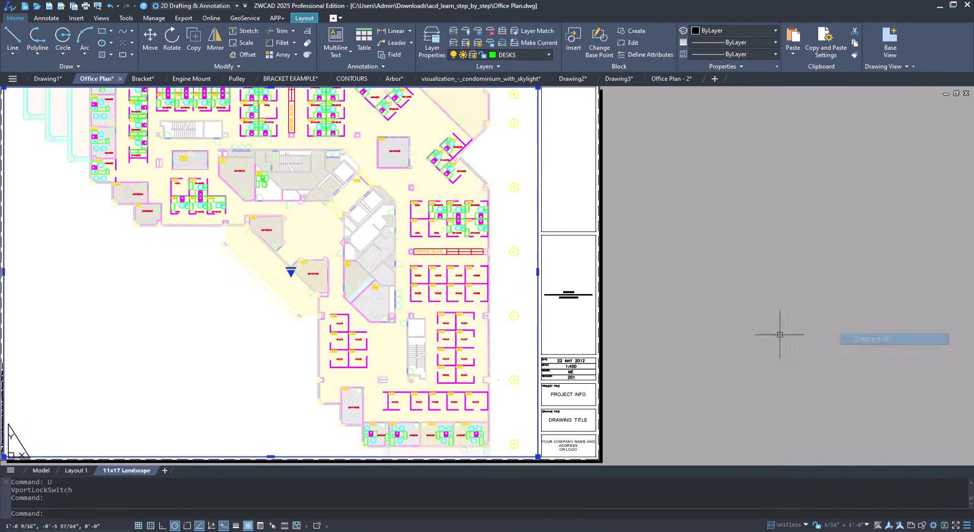
Step: Activate the layout viewport, reposition the office plan inside it and return to paper space
scroll(466, 297, "down", 2)
middle_click_drag(416, 288, 419, 320)
double_click(410, 308)
middle_click_drag(369, 287, 384, 343)
double_click(639, 354)
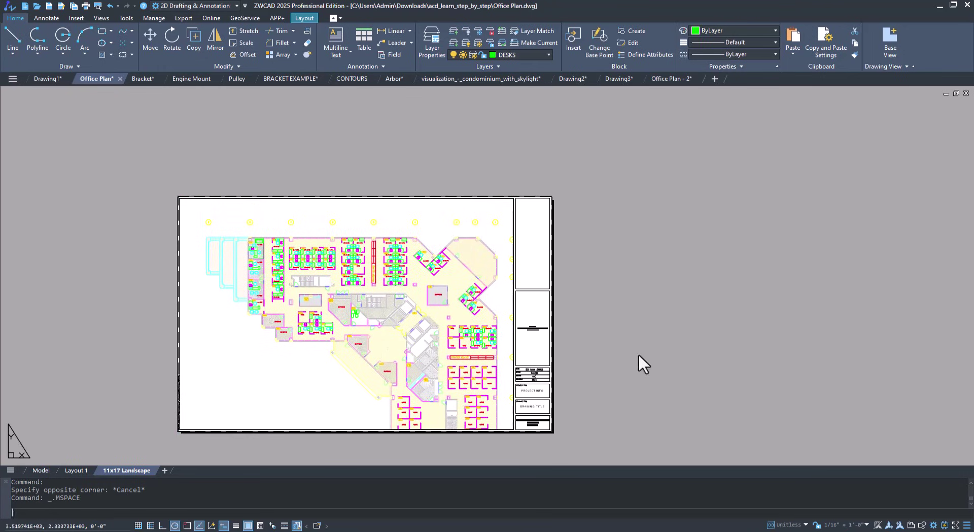
scroll(529, 397, "up", 2)
middle_click_drag(497, 382, 819, 331)
scroll(407, 298, "down", 5)
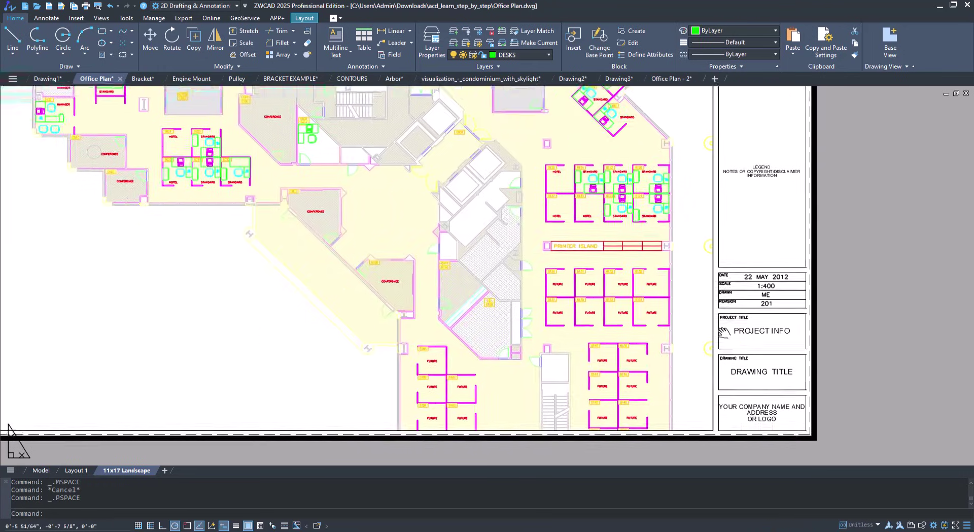
key("Escape")
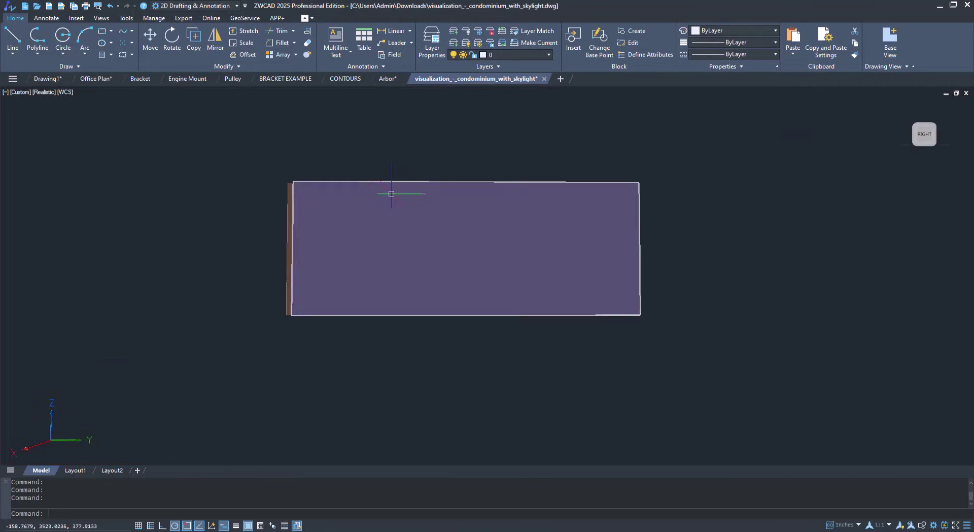
Step: In the condominium model, orbit to an outside corner view and delete the outer wall and the wall solid behind it
middle_click_drag(392, 193, 376, 288)
scroll(376, 288, "up", 4)
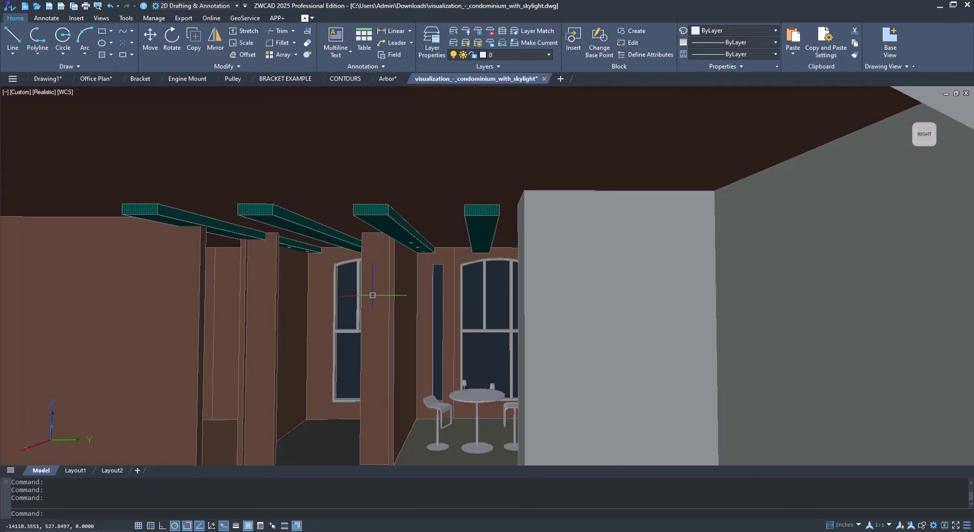
key("Return")
left_click_drag(370, 293, 503, 362)
scroll(525, 328, "down", 5)
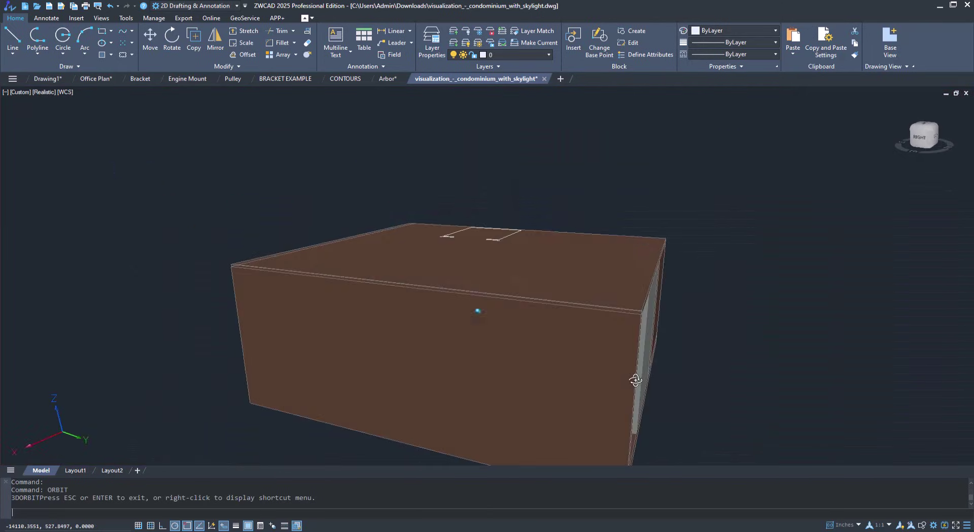
key("Escape")
left_click(503, 362)
key("Delete")
left_click(435, 328)
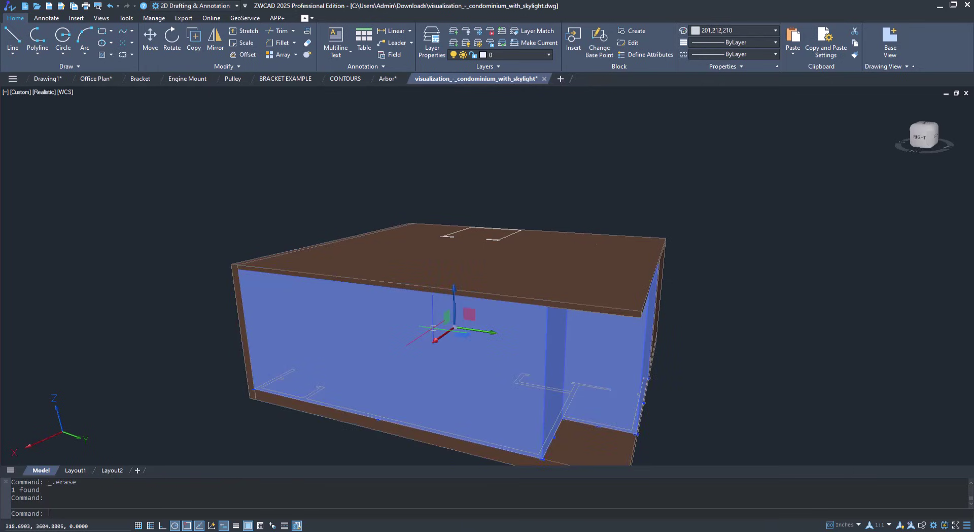
key("Delete")
Step: Orbit through the opened condominium interior to examine the dining table, stools, window and kitchen counter
mouse_move(435, 374)
middle_mouse_down()
mouse_move(335, 319)
mouse_move(798, 319)
mouse_move(499, 269)
middle_mouse_up()
scroll(335, 318, "up", 6)
type("orbit")
key("Return")
scroll(494, 272, "up", 3)
middle_click_drag(469, 307, 970, 370, "shift")
middle_click_drag(312, 310, 10, 349, "shift")
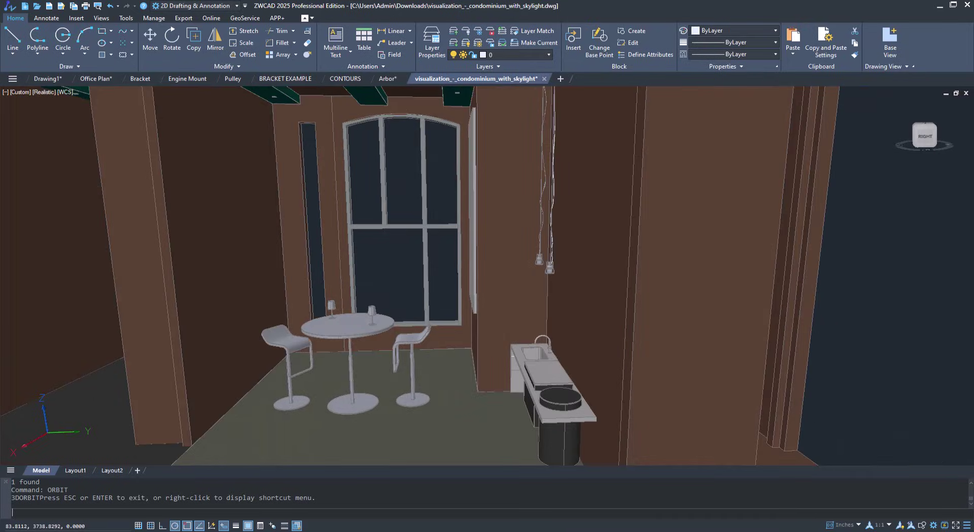
middle_click_drag(379, 345, 758, 266, "shift")
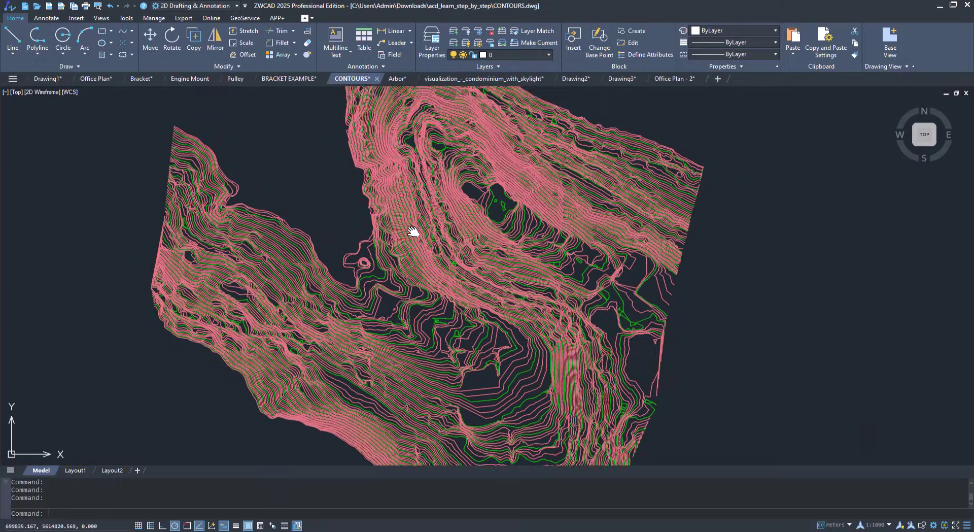
Step: Orbit the CONTOURS drawing to a tilted 3D view to examine the terrain, leaving no contour selected
mouse_move(413, 229)
middle_mouse_down()
mouse_move(381, 180)
mouse_move(415, 225)
middle_mouse_up()
type("ORG")
key("BackSpace")
type("BIT")
key("Return")
left_click_drag(414, 225, 508, 294)
key("Escape")
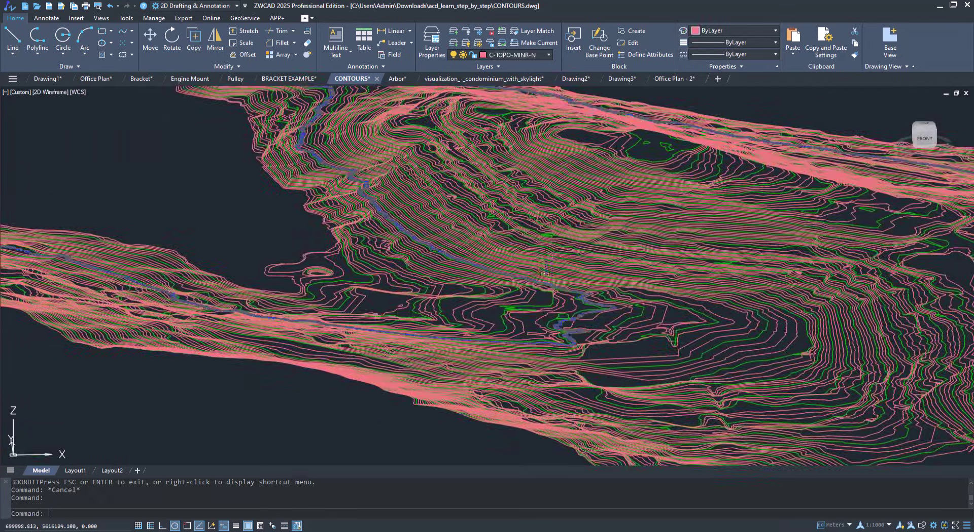
key("Escape")
key("Escape")
key("Escape")
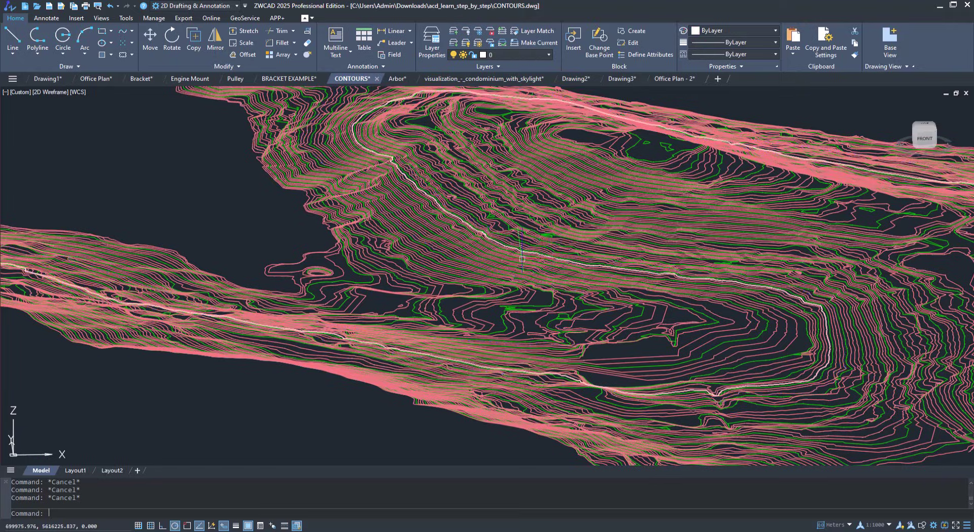
Step: Return the contour drawing to the top view and rotate the view a full circle in 90-degree turns
left_click(928, 125)
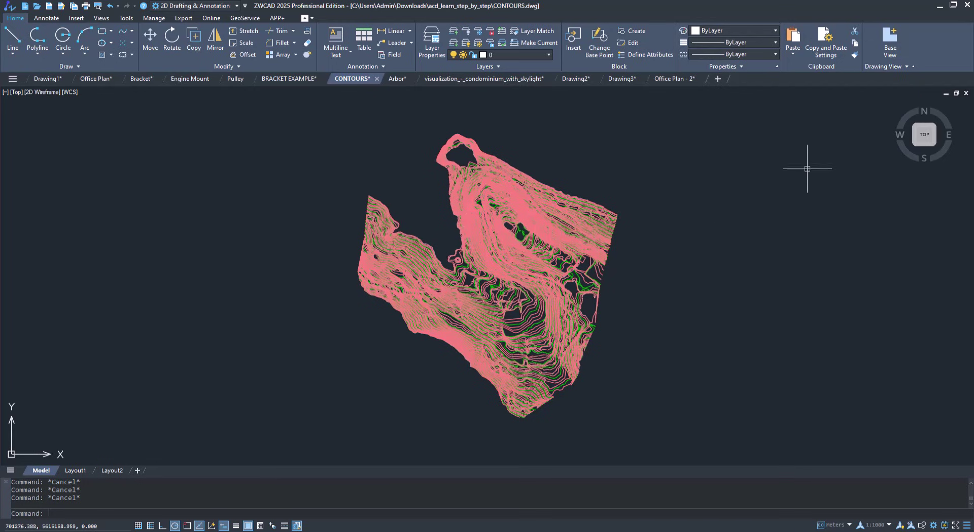
left_click(947, 104)
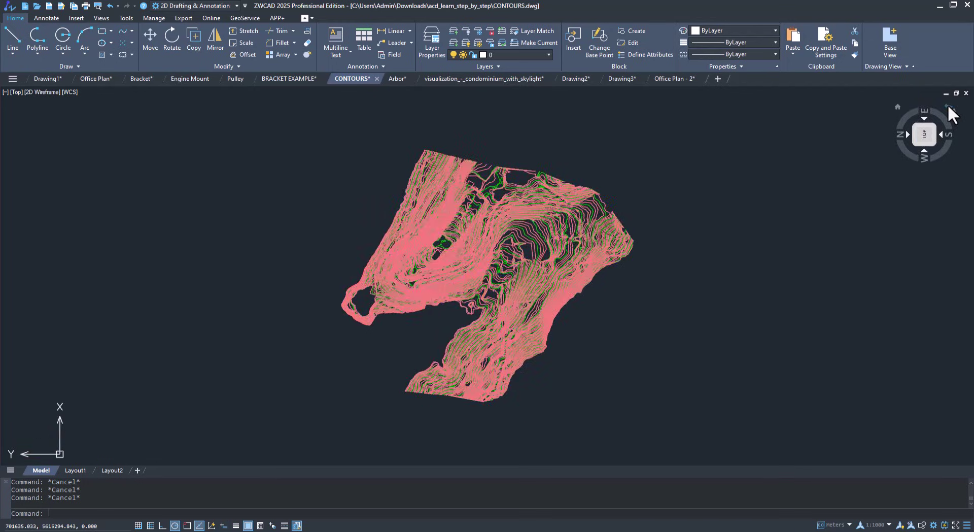
left_click(948, 104)
left_click(948, 105)
left_click(948, 105)
scroll(522, 241, "up", 2)
middle_click_drag(463, 296, 613, 247)
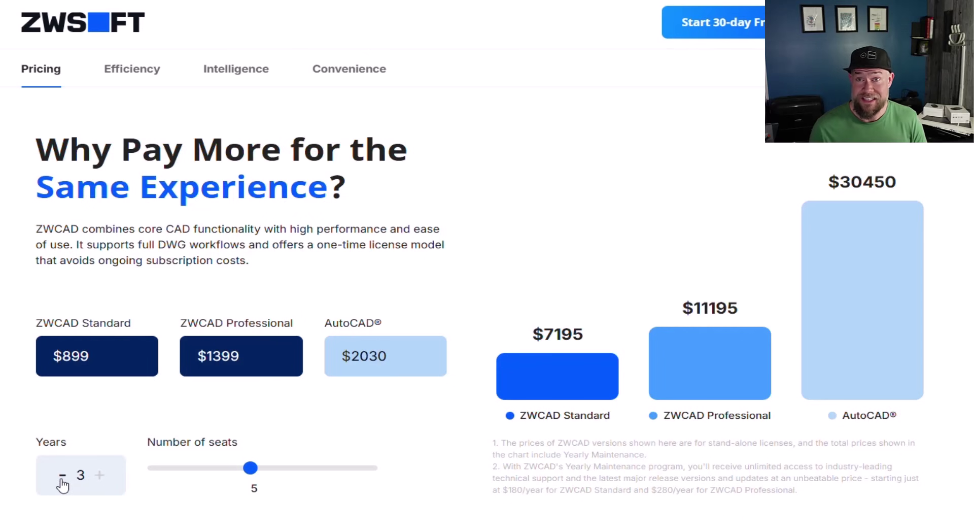
Step: On the ZWSOFT pricing page, set the cost comparison to 1 year and 10 seats
left_click(61, 476)
left_click(62, 476)
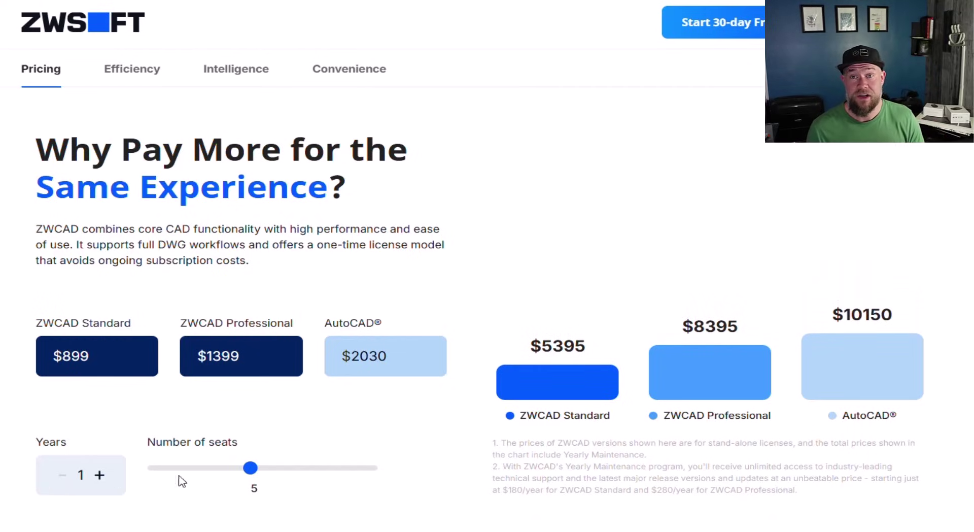
left_click_drag(232, 467, 348, 465)
left_click_drag(347, 466, 376, 467)
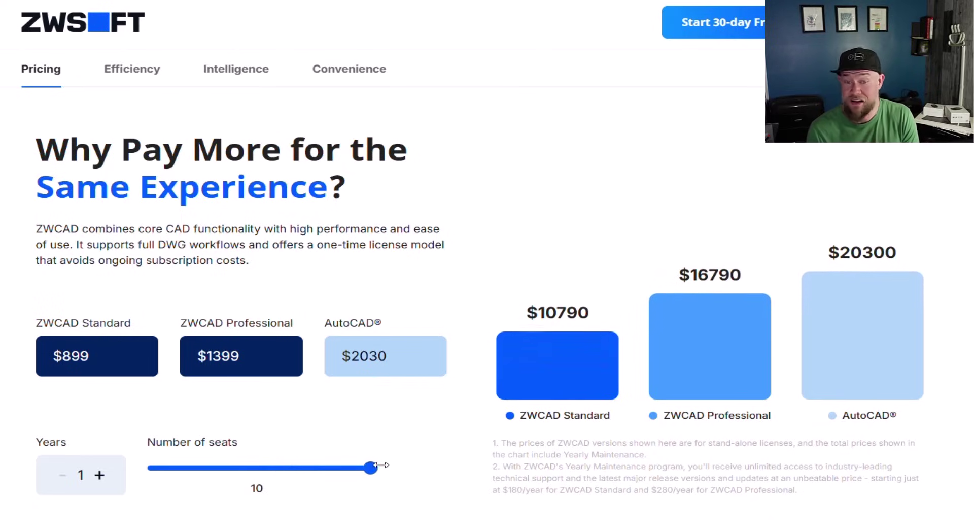
Step: Extend the cost comparison to 3 years while keeping the number of seats at 10
left_click(99, 475)
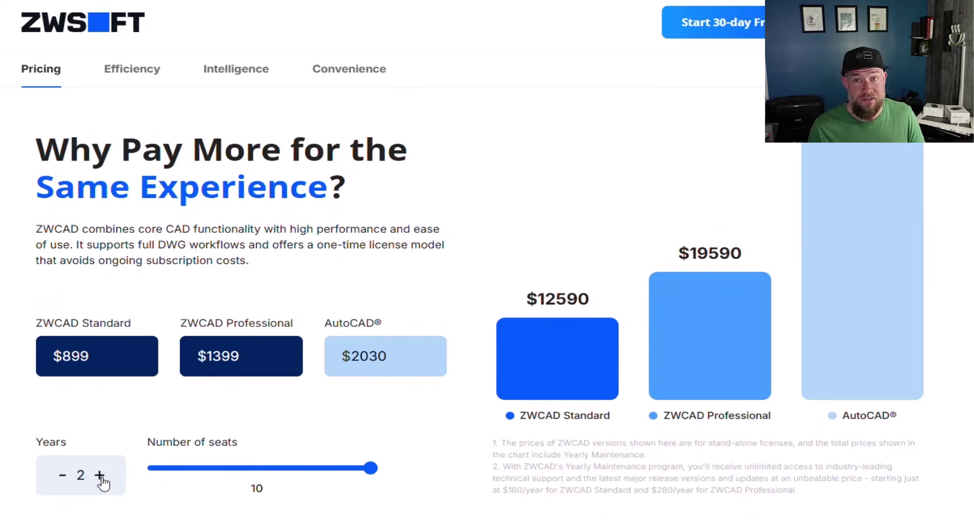
left_click(99, 475)
scroll(103, 480, "up", 1)
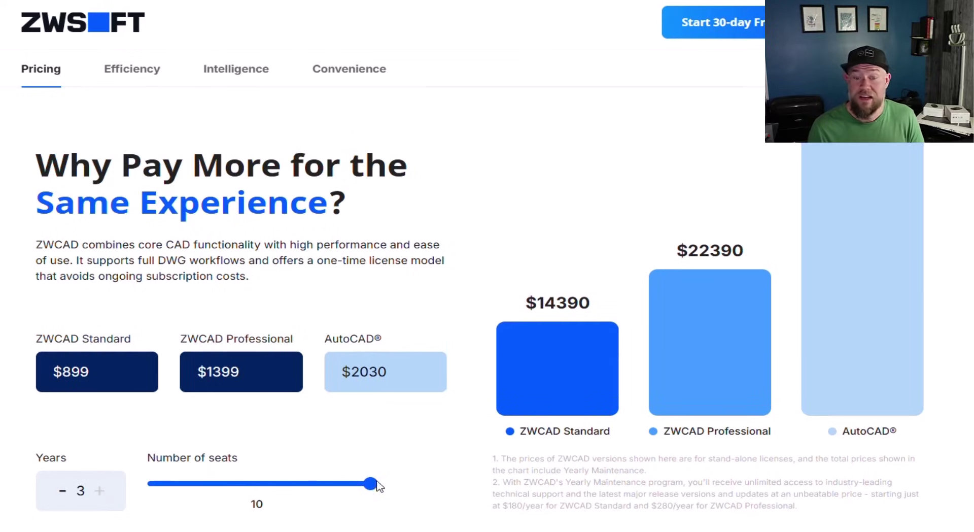
mouse_move(358, 483)
left_mouse_down()
mouse_move(257, 487)
mouse_move(151, 471)
mouse_move(371, 469)
left_mouse_up()
scroll(274, 484, "down", 1)
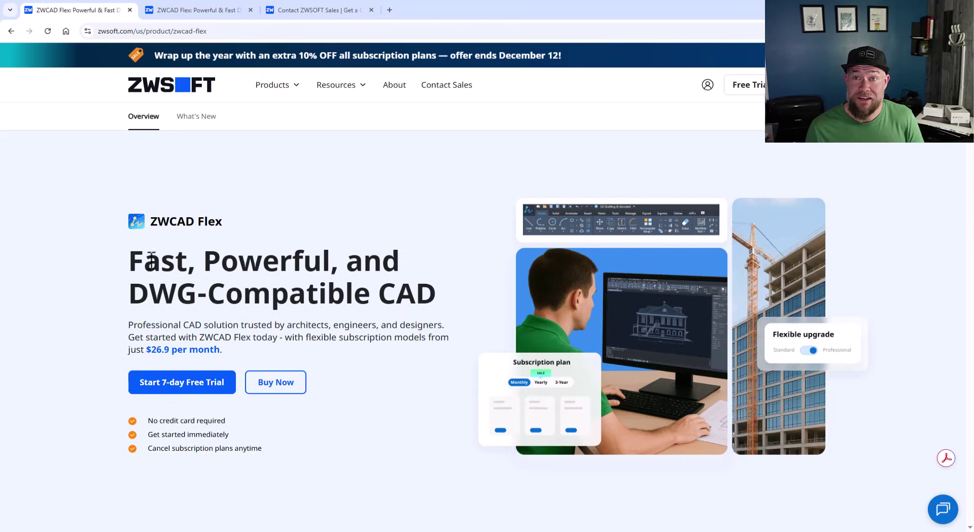
Step: Browse the ZWCAD Flex product page and view its innovative features from Smart Match through Smart Voice
scroll(246, 272, "down", 4)
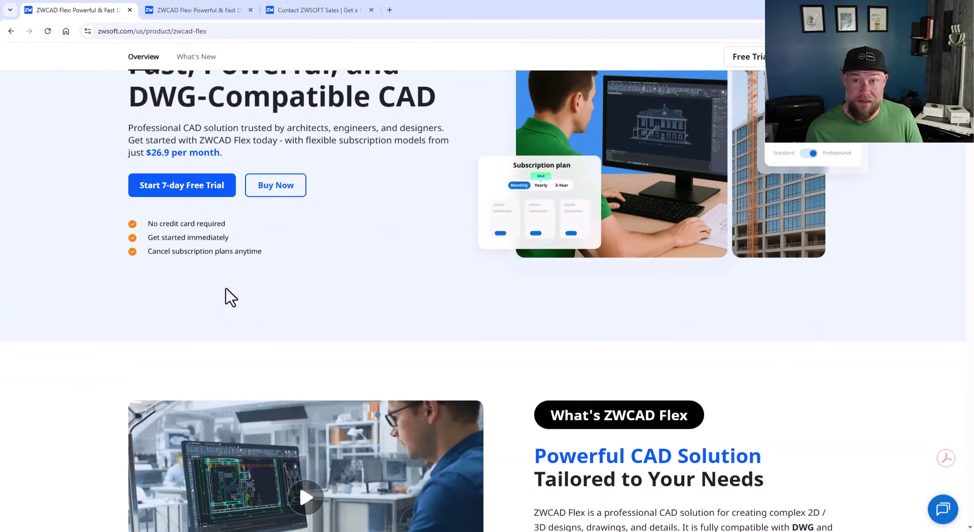
scroll(227, 289, "down", 9)
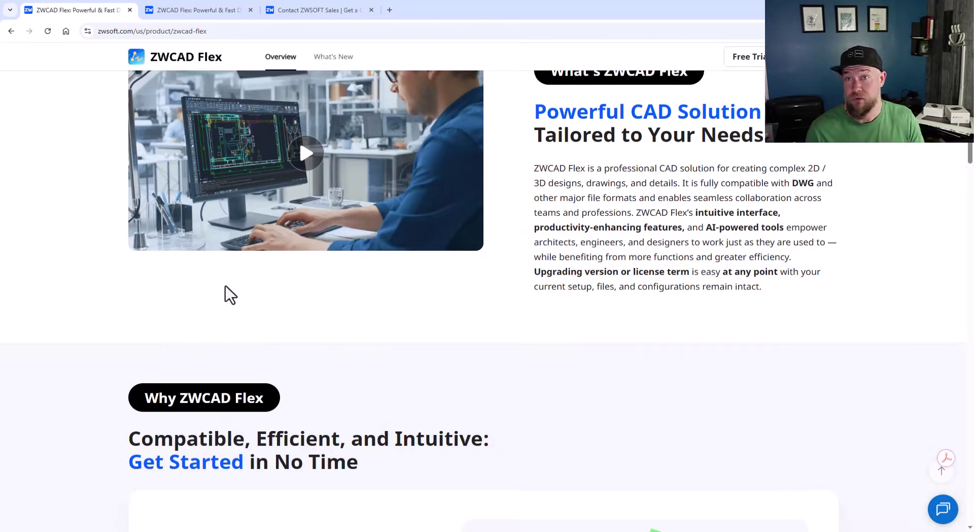
scroll(226, 290, "down", 10)
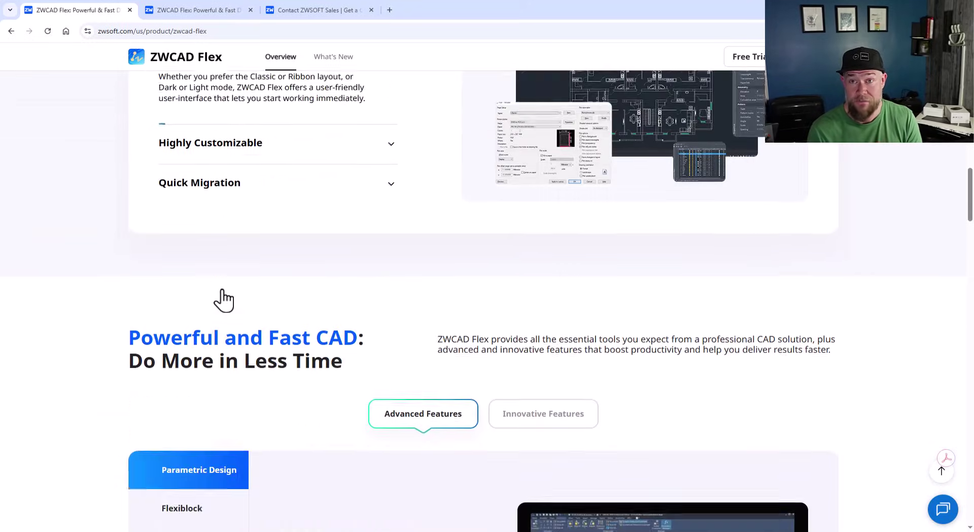
scroll(224, 300, "down", 6)
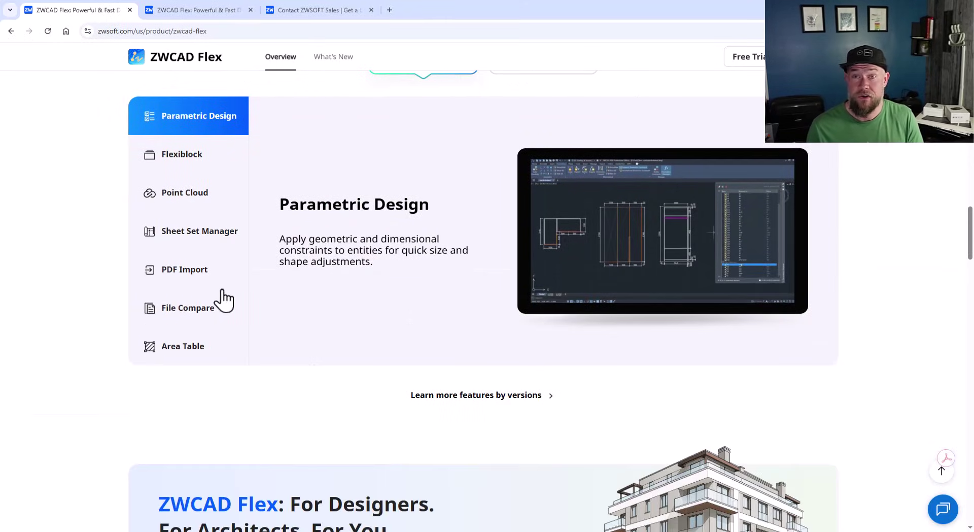
scroll(329, 269, "up", 2)
left_click(535, 161)
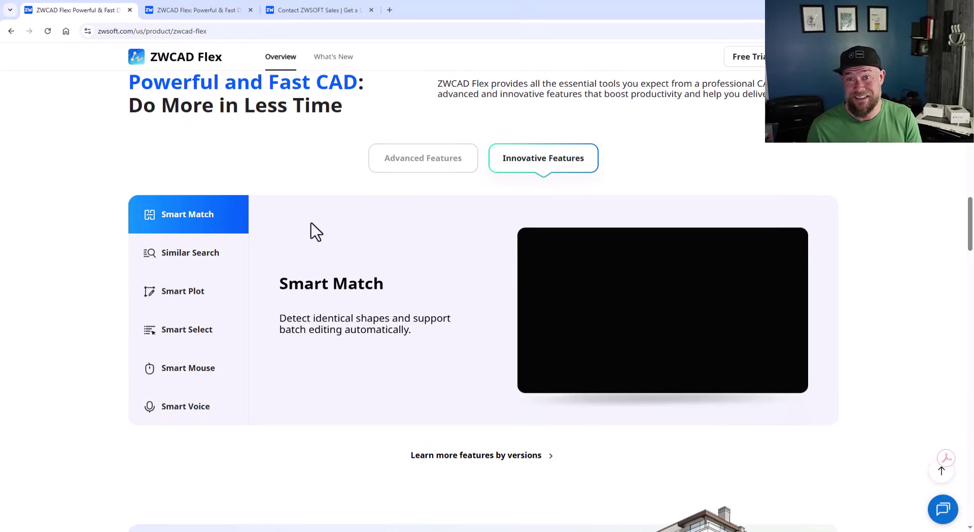
left_click(191, 260)
left_click(186, 298)
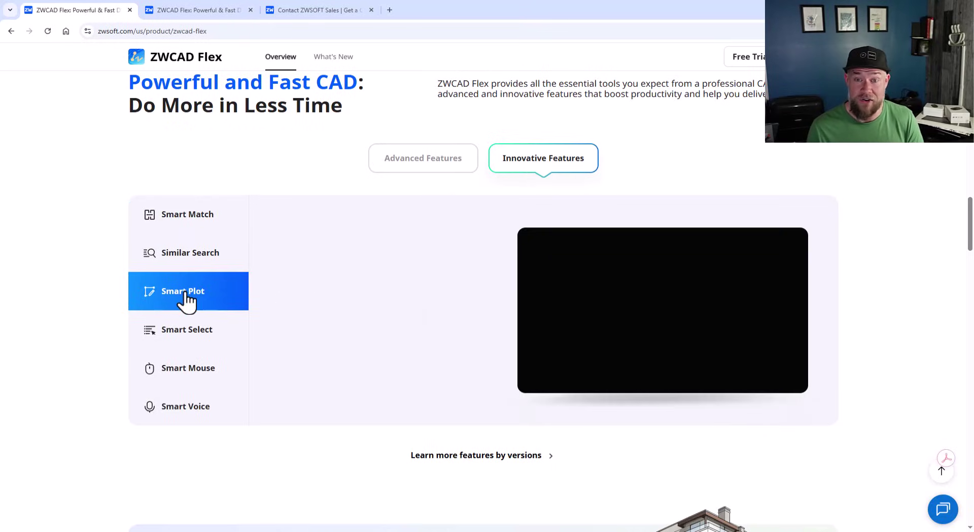
left_click(184, 337)
left_click(182, 373)
left_click(181, 406)
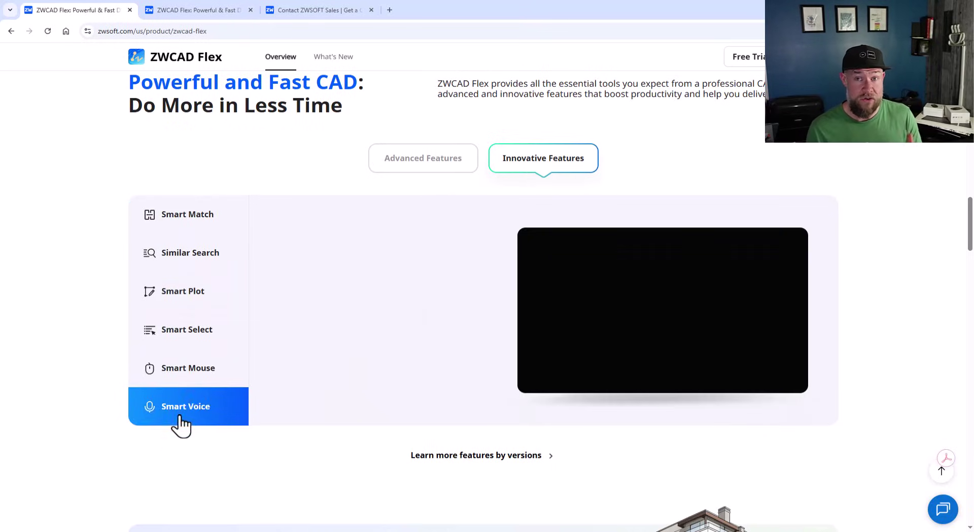
Step: Review the ZWCAD Flex page's industry solutions, its speed comparison with mainstream CAD and its flexible purchasing options
scroll(282, 386, "down", 6)
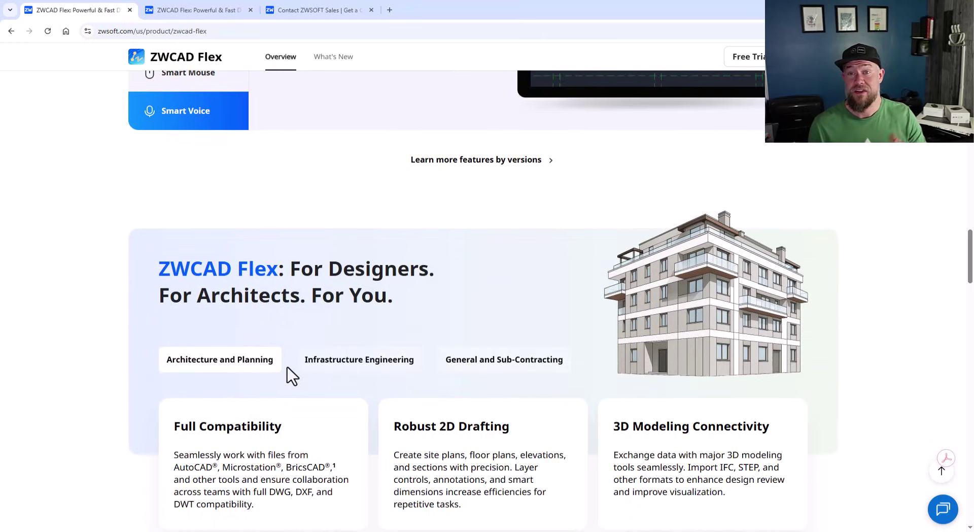
scroll(285, 368, "down", 6)
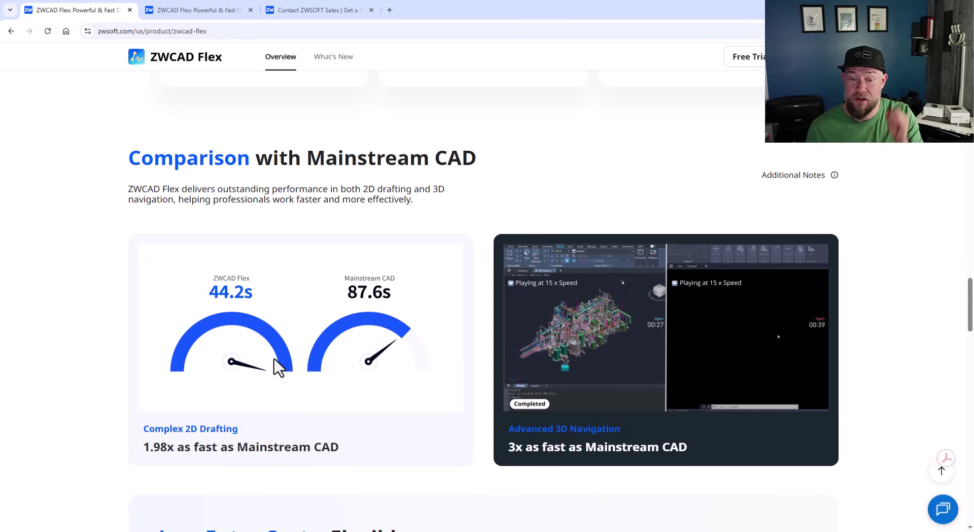
scroll(275, 359, "down", 4)
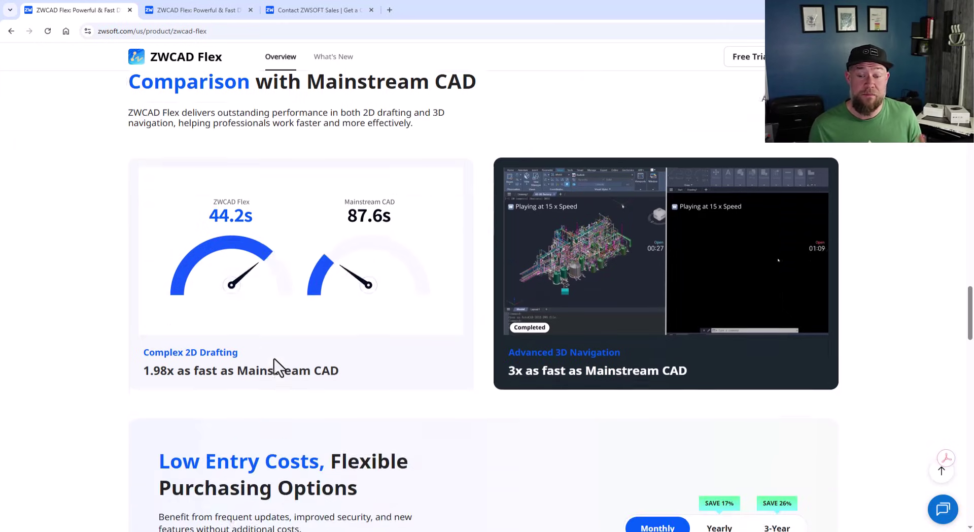
scroll(278, 366, "down", 5)
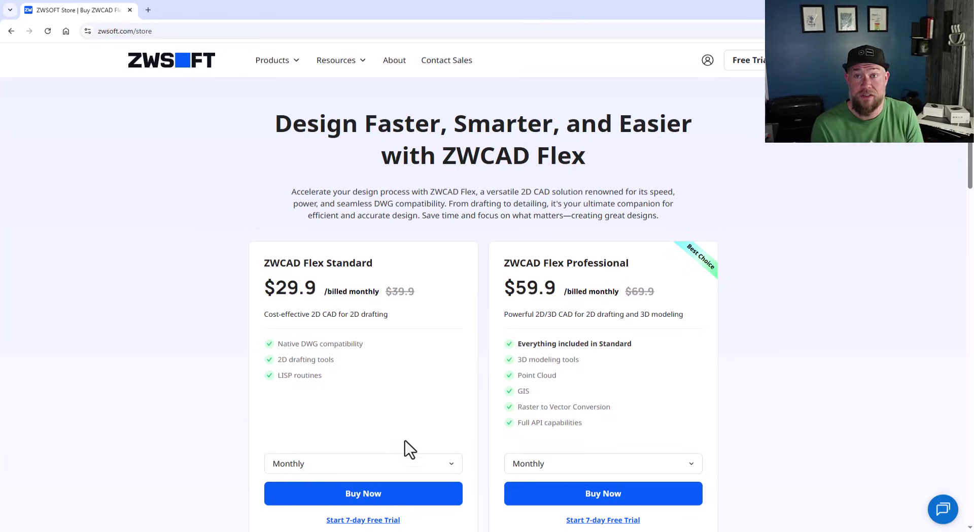
Step: Compare ZWCAD Flex Standard and Professional prices in the ZWSOFT store for Yearly and 3-Year billing, and return the plan to Monthly
left_click(453, 469)
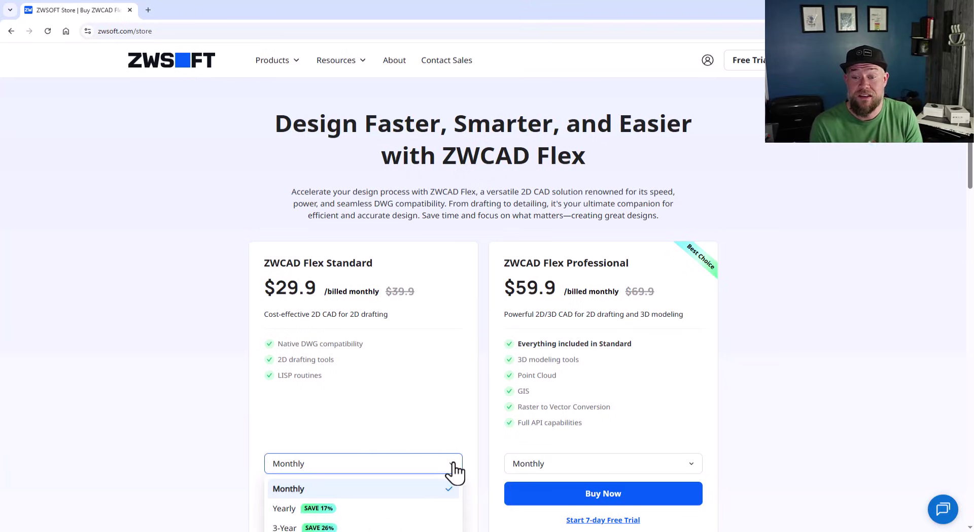
left_click(359, 509)
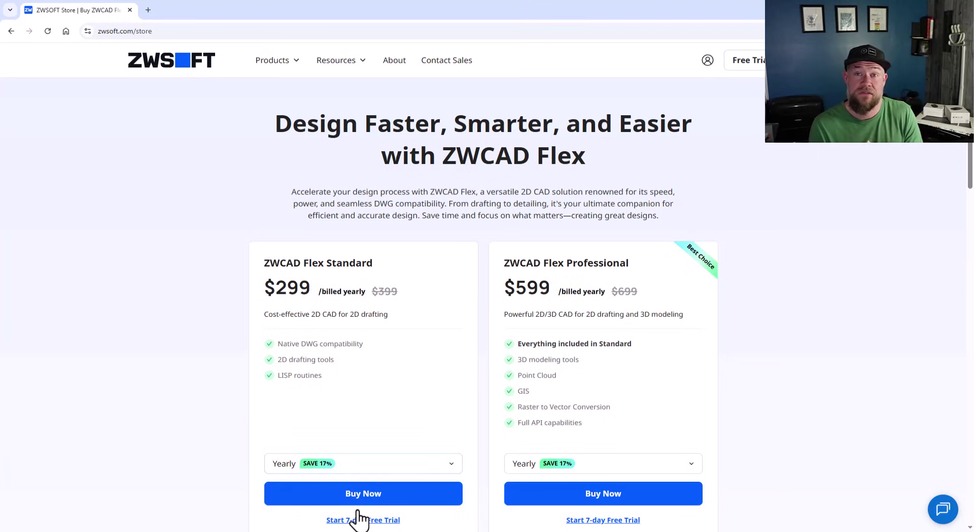
left_click(400, 474)
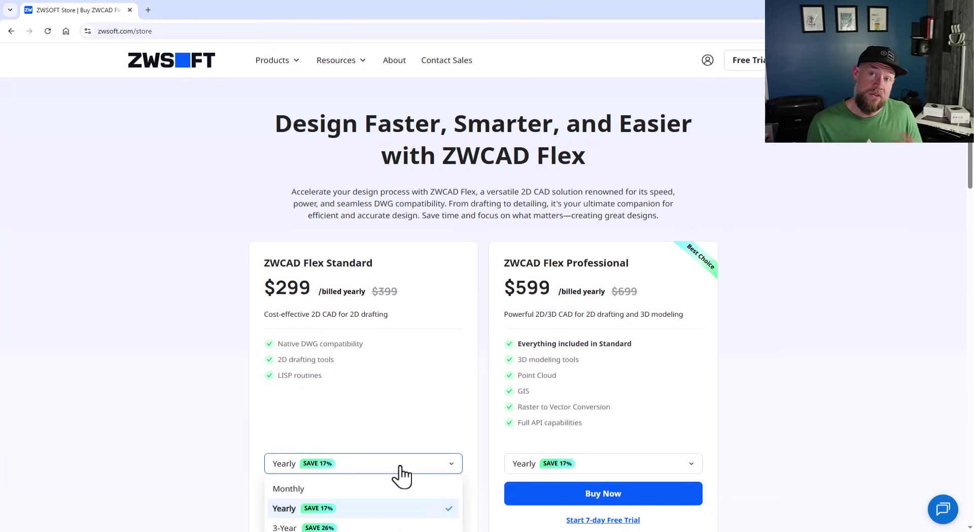
left_click(324, 528)
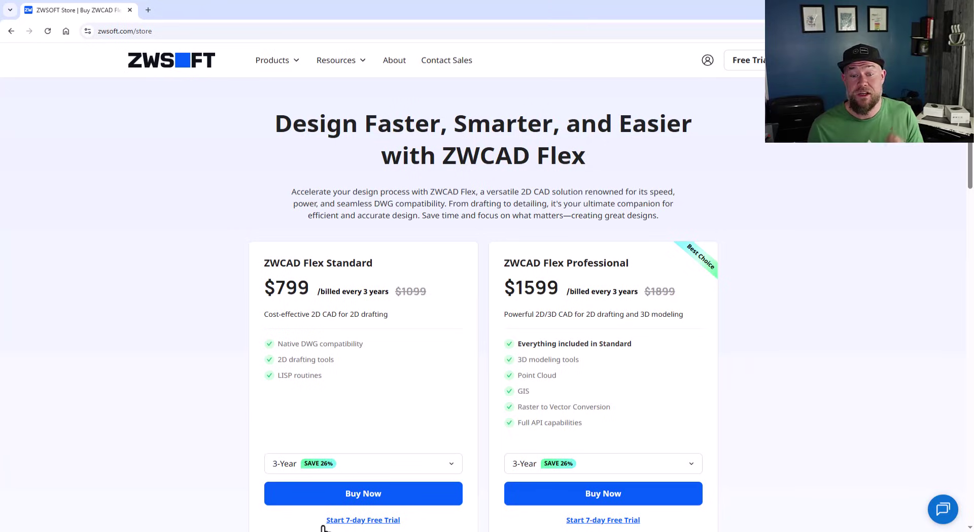
left_click(396, 472)
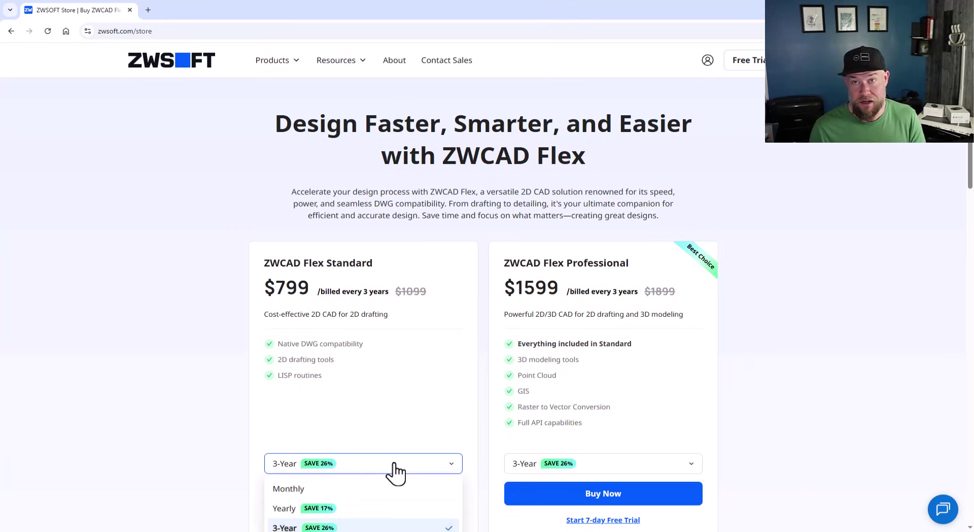
left_click(304, 490)
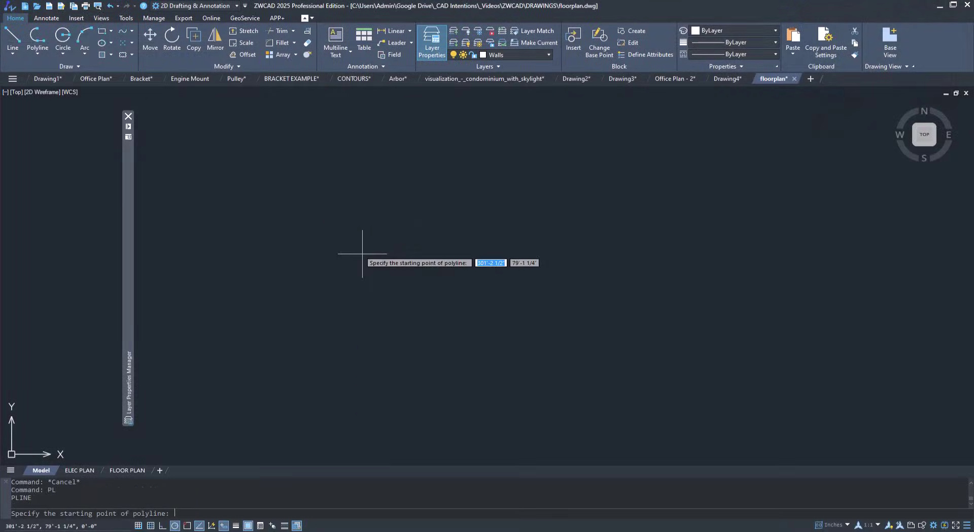
Step: In ZWCAD's floorplan drawing, begin a polyline on the Walls layer with a 20' segment running straight down
left_click(365, 236)
type("20'")
key("Return")
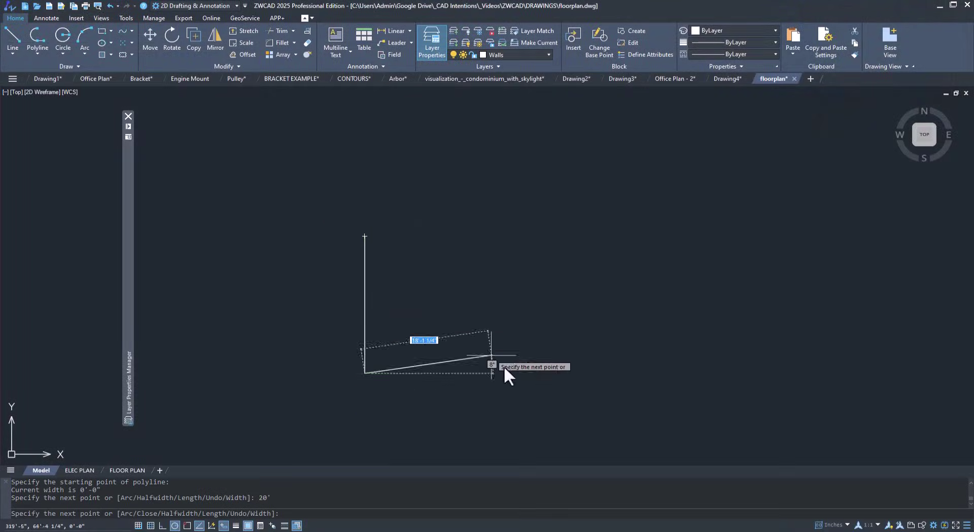